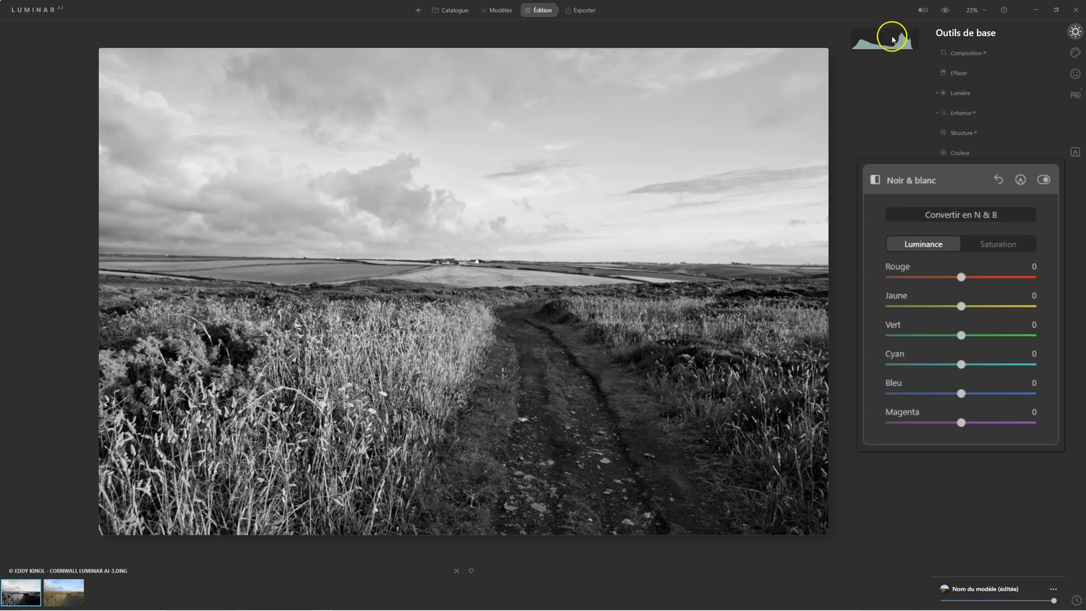
- Toggle the black-and-white conversion to compare it with the colour photo, and briefly try the Rouge luminance
{"action": "left_click", "coordinate": [946, 219]}
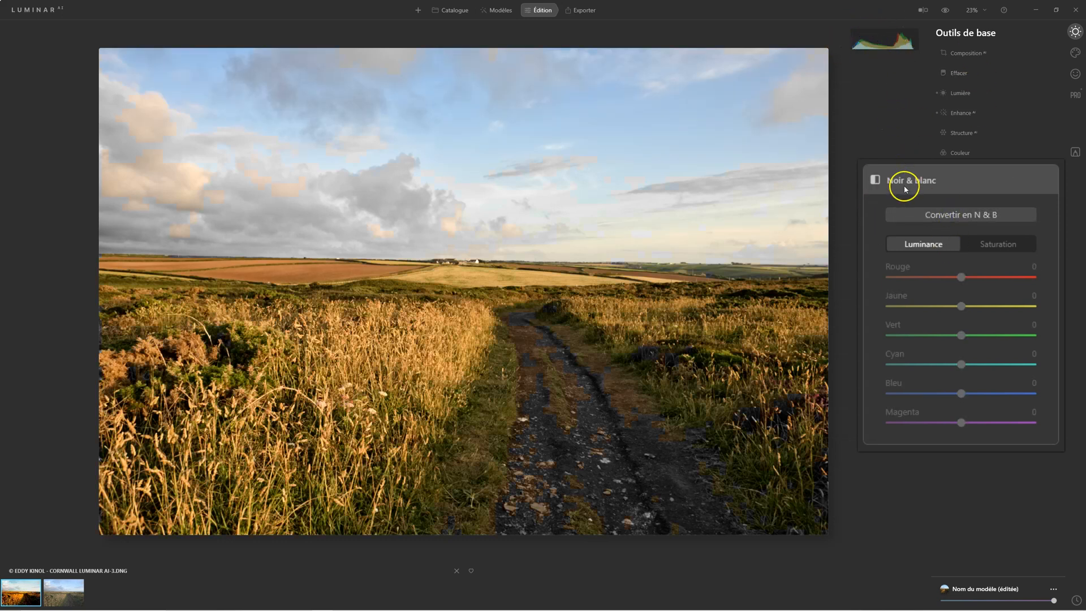
{"action": "left_click", "coordinate": [939, 216]}
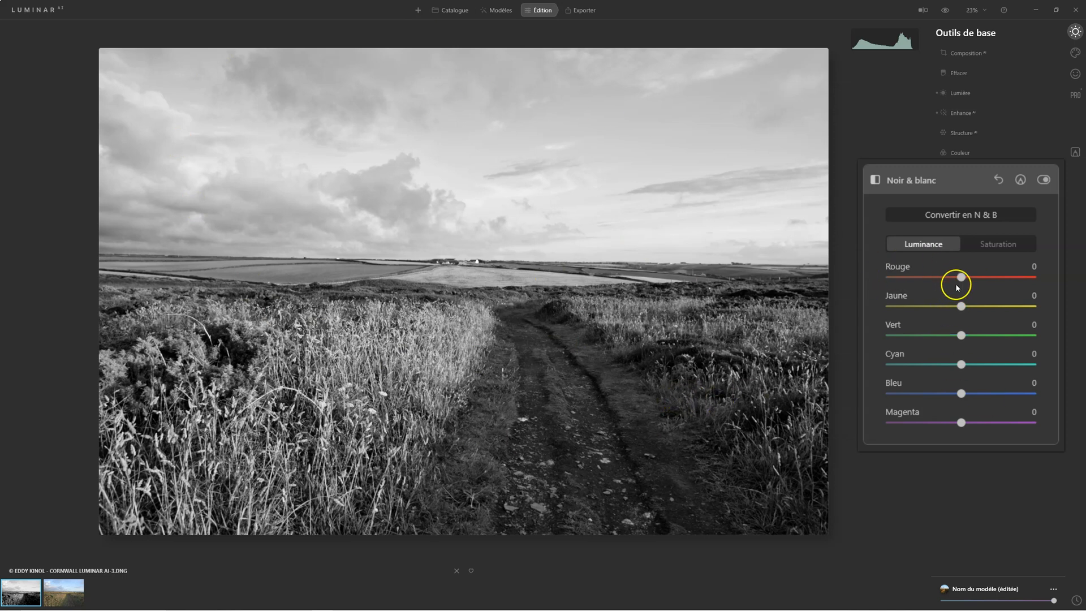
{"action": "left_click_drag", "start_coordinate": [960, 277], "coordinate": [990, 268]}
{"action": "double_click", "coordinate": [985, 278]}
{"action": "left_click", "coordinate": [964, 218]}
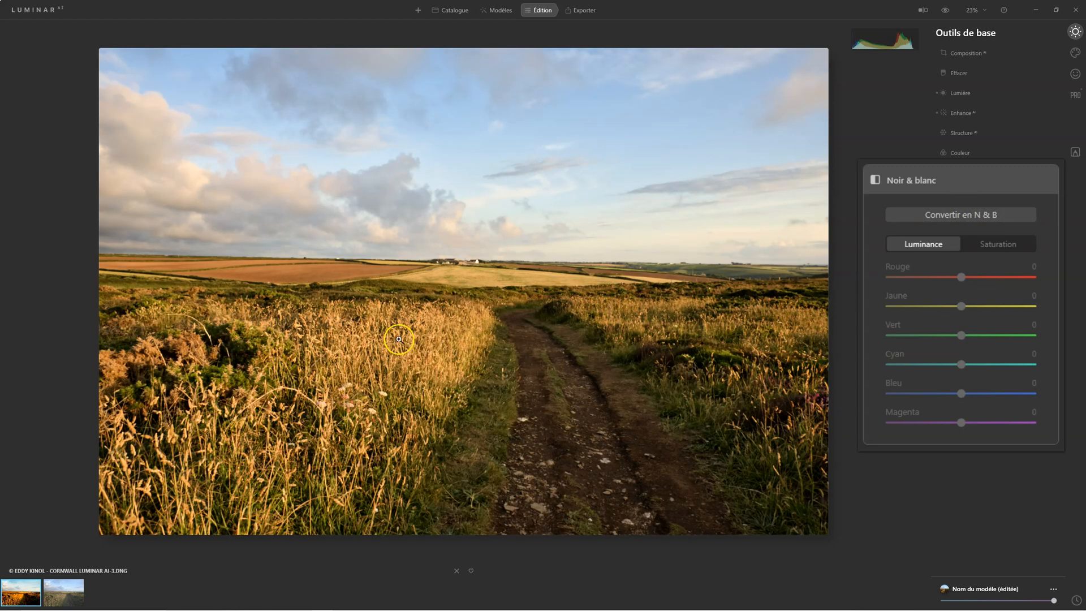
{"action": "left_click", "coordinate": [991, 213]}
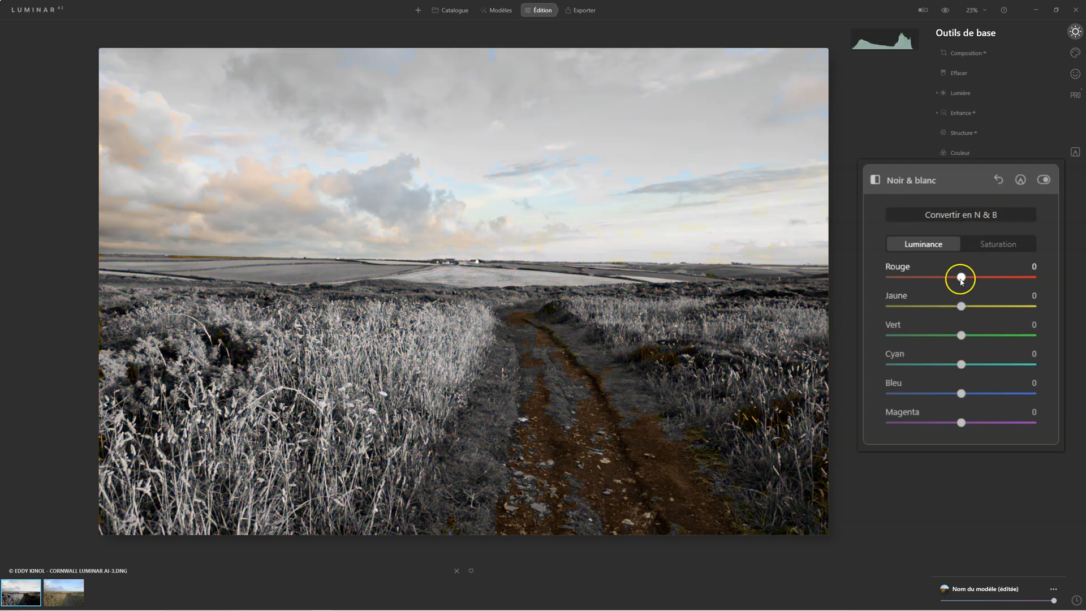
- Set the Noir & blanc luminance to Rouge 47, Jaune -34, Vert 37, Cyan 44, Bleu -51 and Magenta -33
{"action": "left_click_drag", "start_coordinate": [960, 277], "coordinate": [907, 277]}
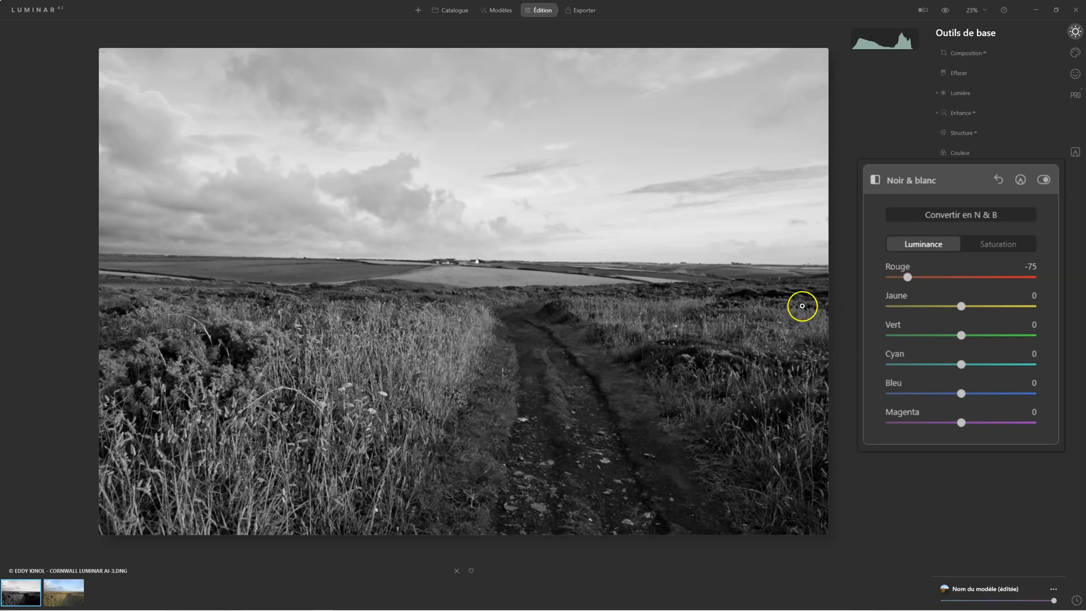
{"action": "left_click_drag", "start_coordinate": [907, 277], "coordinate": [938, 422]}
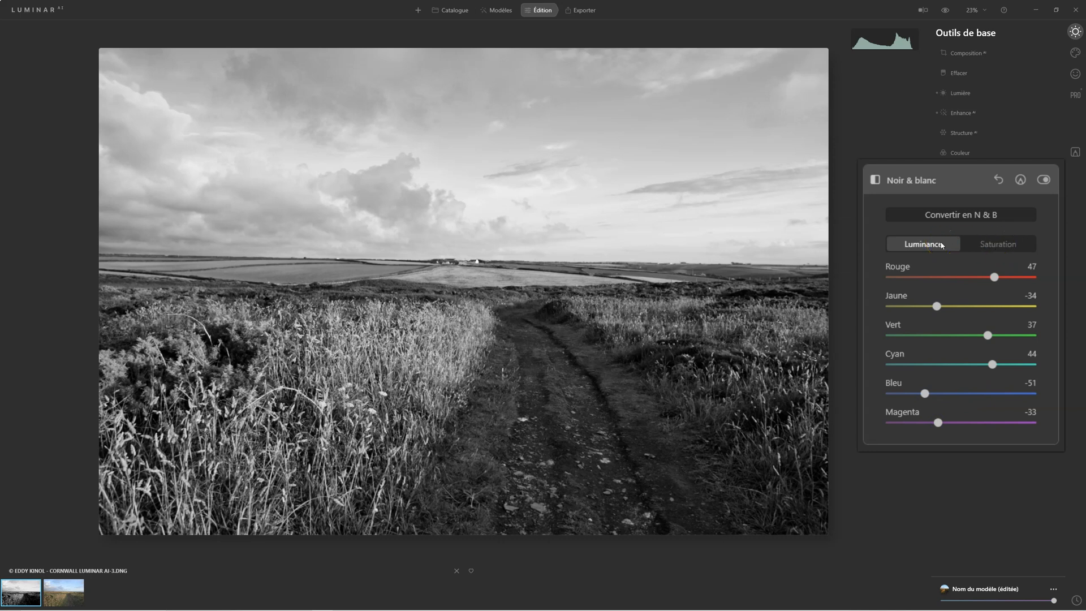
- Set the Noir & blanc saturation to Rouge 47, Jaune 95 and Bleu 106, and raise Vert, Cyan and Magenta moderately
{"action": "left_click", "coordinate": [986, 242]}
{"action": "left_click", "coordinate": [888, 276]}
{"action": "left_click", "coordinate": [903, 311]}
{"action": "left_click_drag", "start_coordinate": [889, 306], "coordinate": [957, 306]}
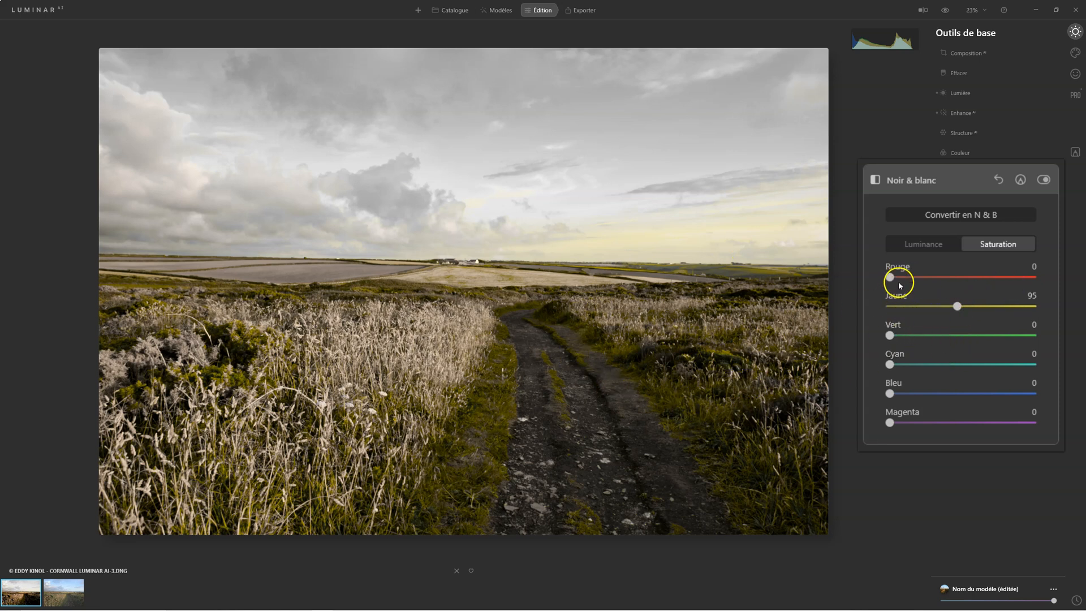
{"action": "left_click_drag", "start_coordinate": [890, 277], "coordinate": [923, 277]}
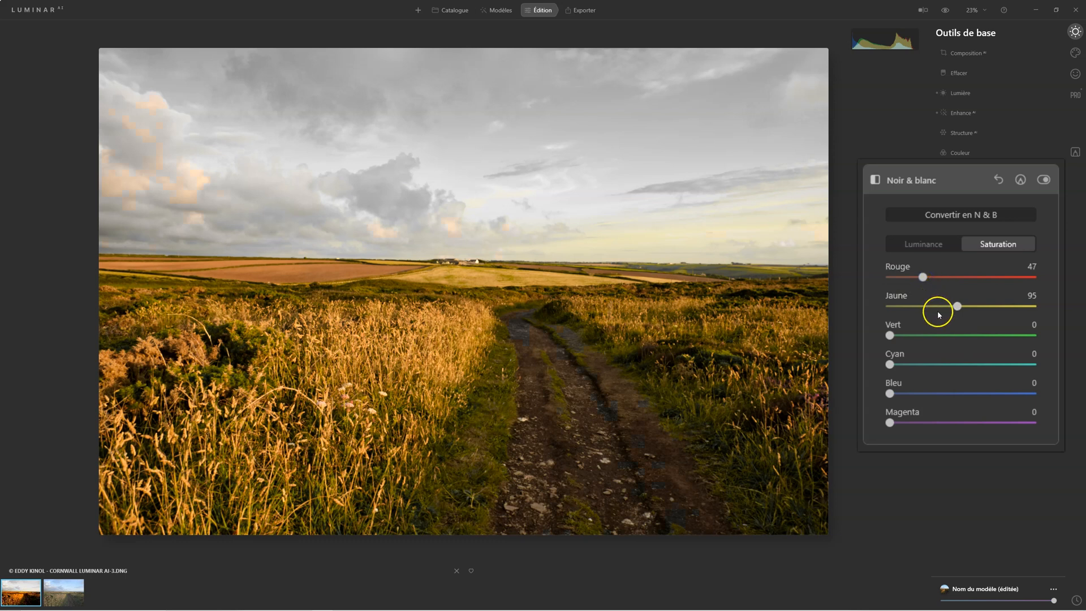
{"action": "left_click_drag", "start_coordinate": [891, 393], "coordinate": [963, 394]}
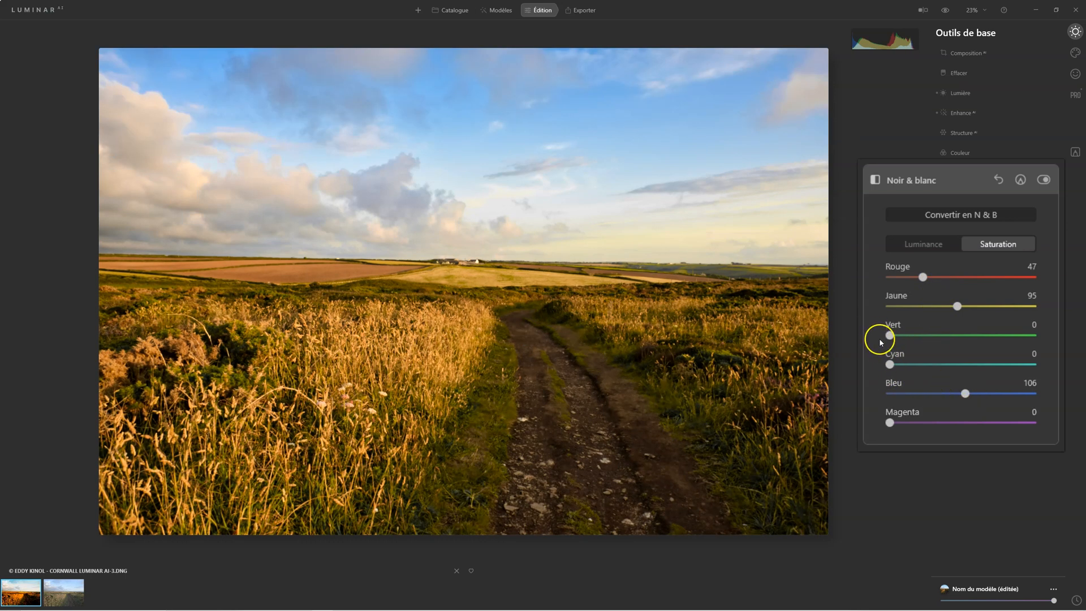
{"action": "left_click_drag", "start_coordinate": [889, 365], "coordinate": [916, 335]}
{"action": "left_click_drag", "start_coordinate": [890, 422], "coordinate": [925, 422]}
{"action": "left_click_drag", "start_coordinate": [912, 364], "coordinate": [925, 365]}
- Reset the Noir & blanc saturation of all six colours to 0
{"action": "double_click", "coordinate": [920, 364]}
{"action": "double_click", "coordinate": [964, 392]}
{"action": "double_click", "coordinate": [932, 429]}
{"action": "double_click", "coordinate": [916, 336]}
{"action": "double_click", "coordinate": [968, 296]}
{"action": "double_click", "coordinate": [923, 277]}
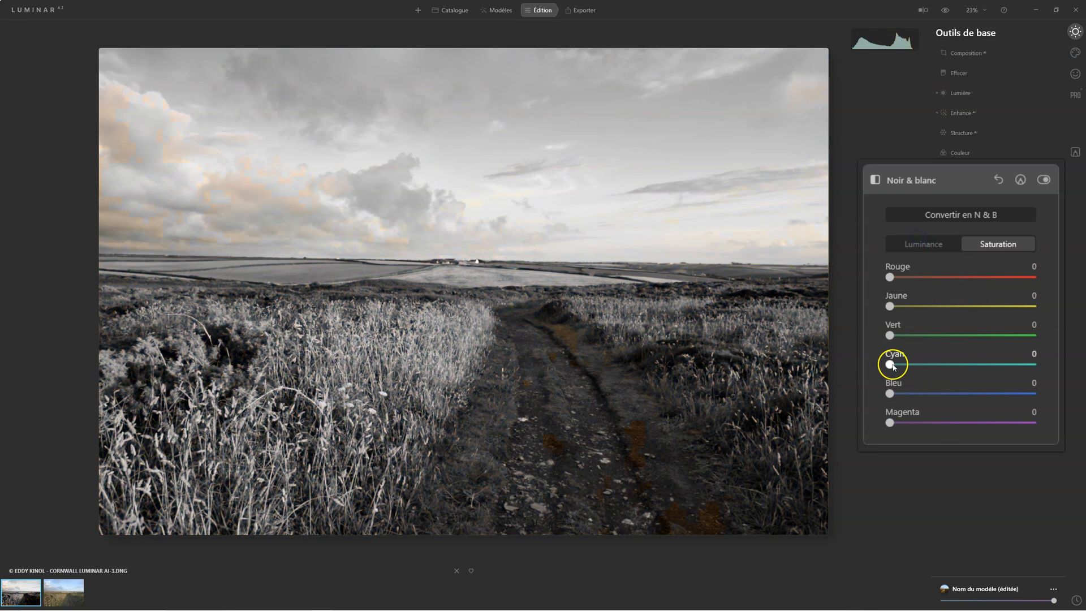
- Bring back only the sky's blue tones by setting the Bleu saturation to 69 in Noir & blanc
{"action": "left_click_drag", "start_coordinate": [890, 394], "coordinate": [963, 394]}
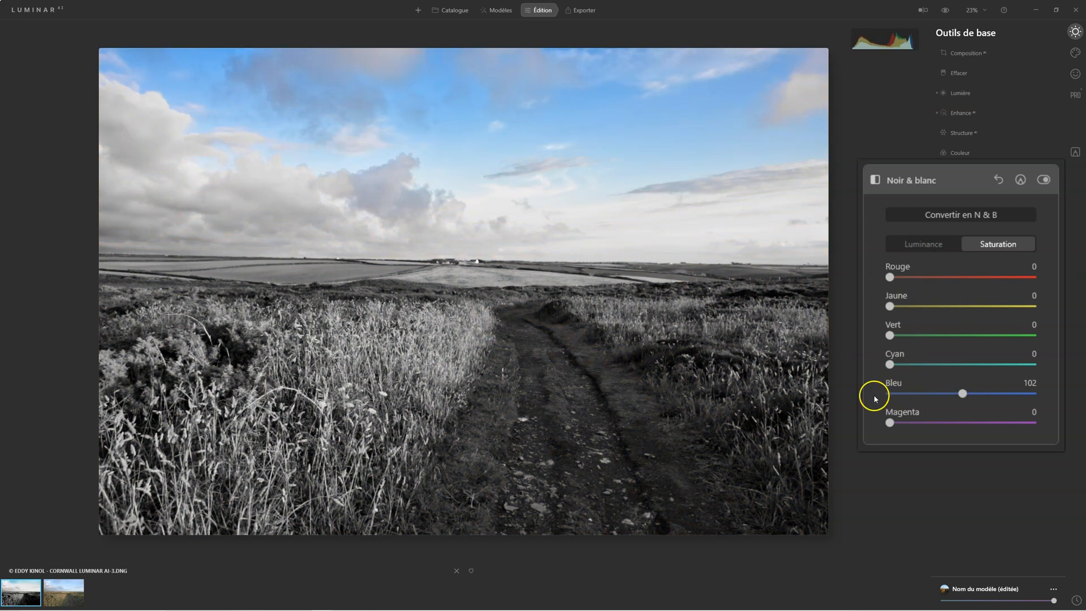
{"action": "double_click", "coordinate": [962, 393]}
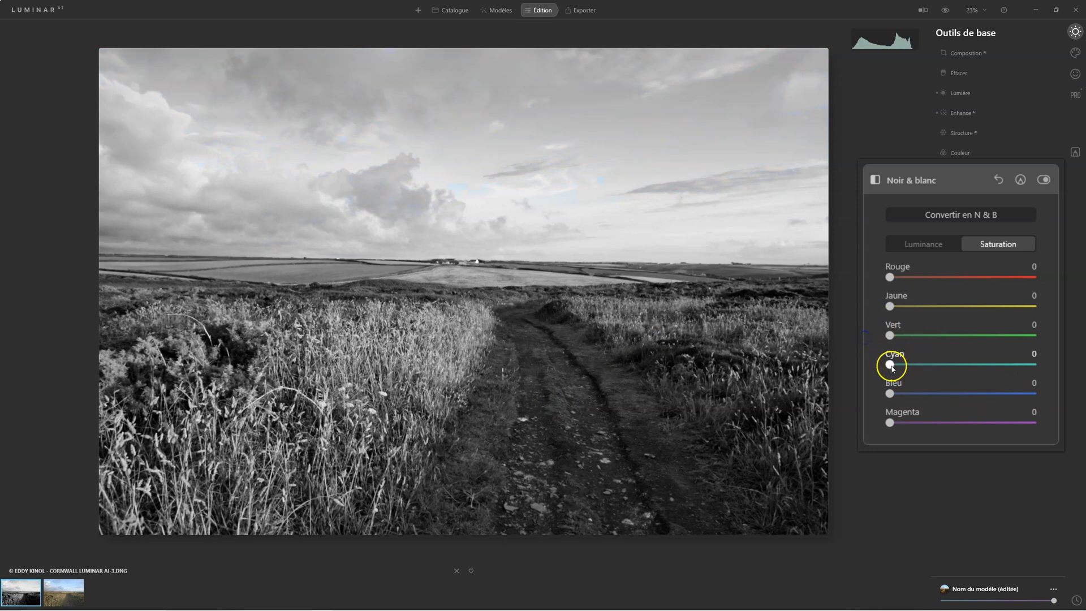
{"action": "left_click_drag", "start_coordinate": [889, 393], "coordinate": [911, 364]}
{"action": "double_click", "coordinate": [910, 364]}
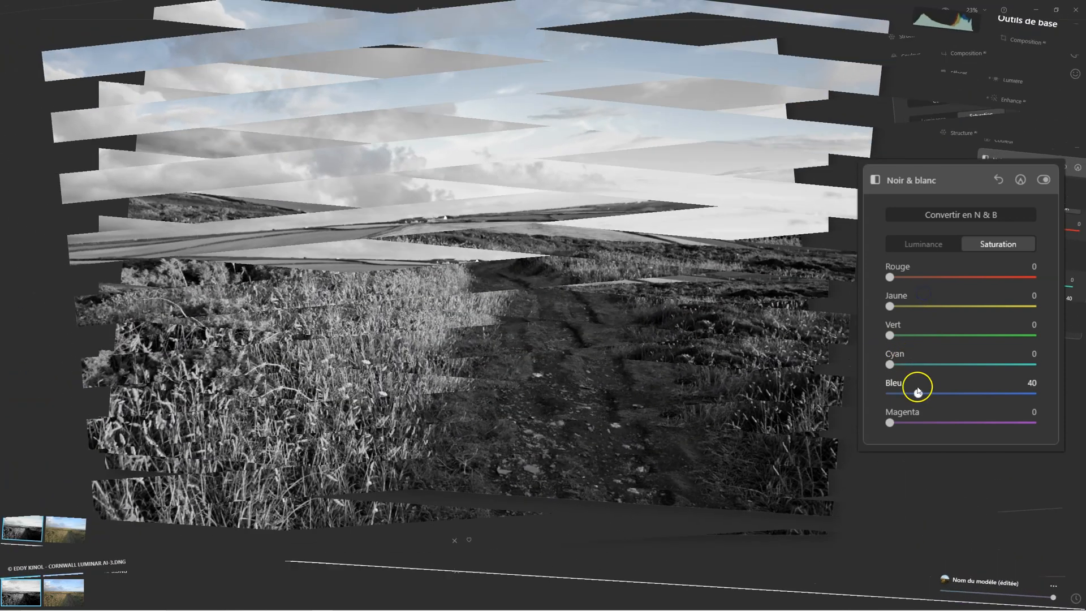
{"action": "mouse_move", "coordinate": [918, 393]}
{"action": "left_mouse_down"}
{"action": "mouse_move", "coordinate": [959, 394]}
{"action": "mouse_move", "coordinate": [939, 393]}
{"action": "left_mouse_up"}
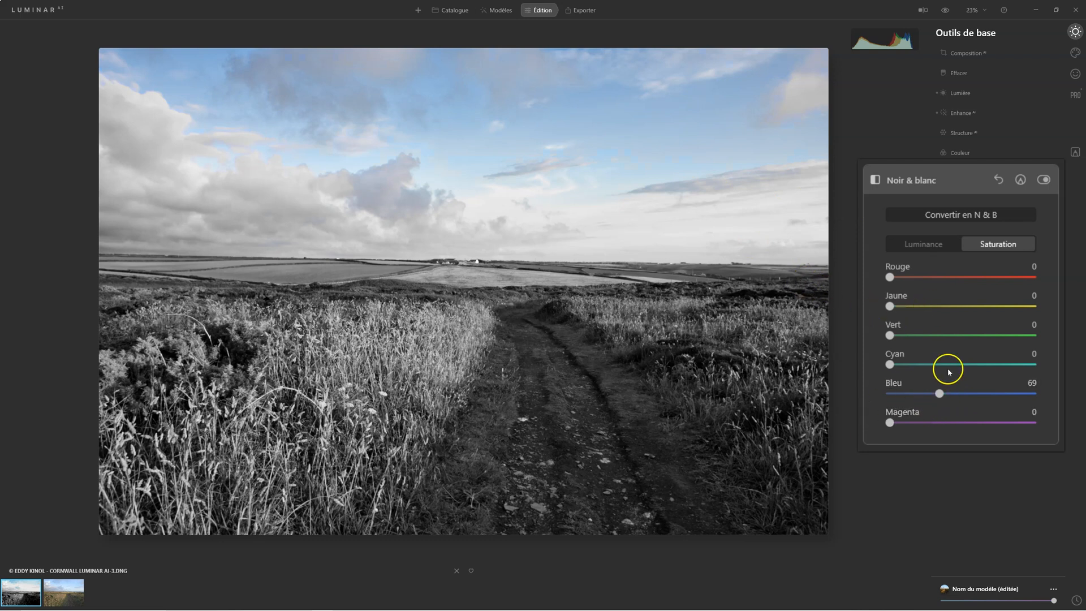
- Reset the Noir & blanc luminance of all six colours to 0
{"action": "left_click", "coordinate": [923, 244]}
{"action": "double_click", "coordinate": [994, 278]}
{"action": "double_click", "coordinate": [936, 306]}
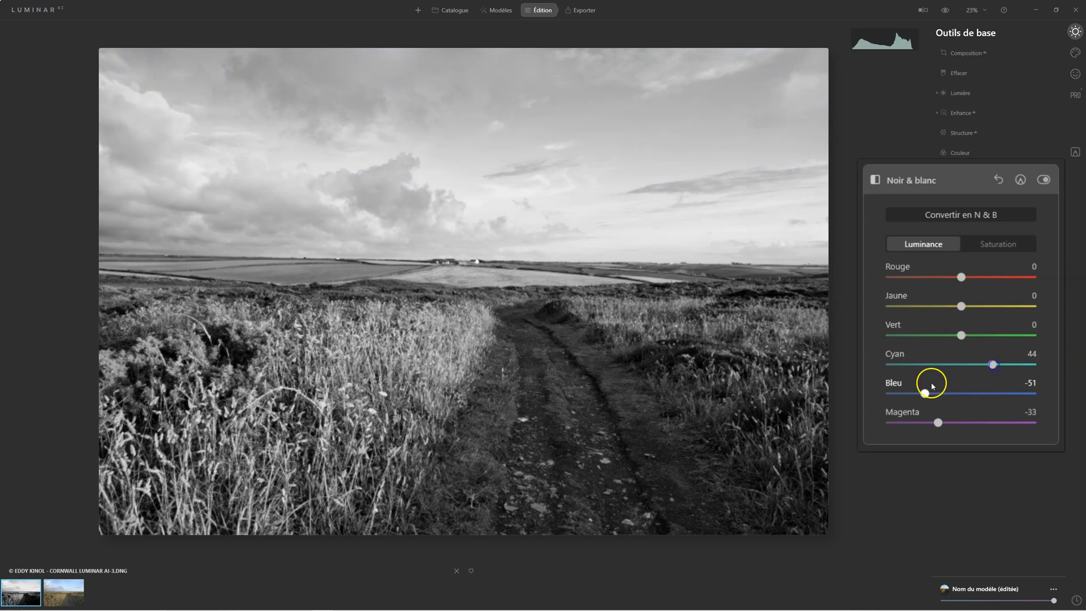
{"action": "double_click", "coordinate": [924, 394]}
{"action": "double_click", "coordinate": [935, 423]}
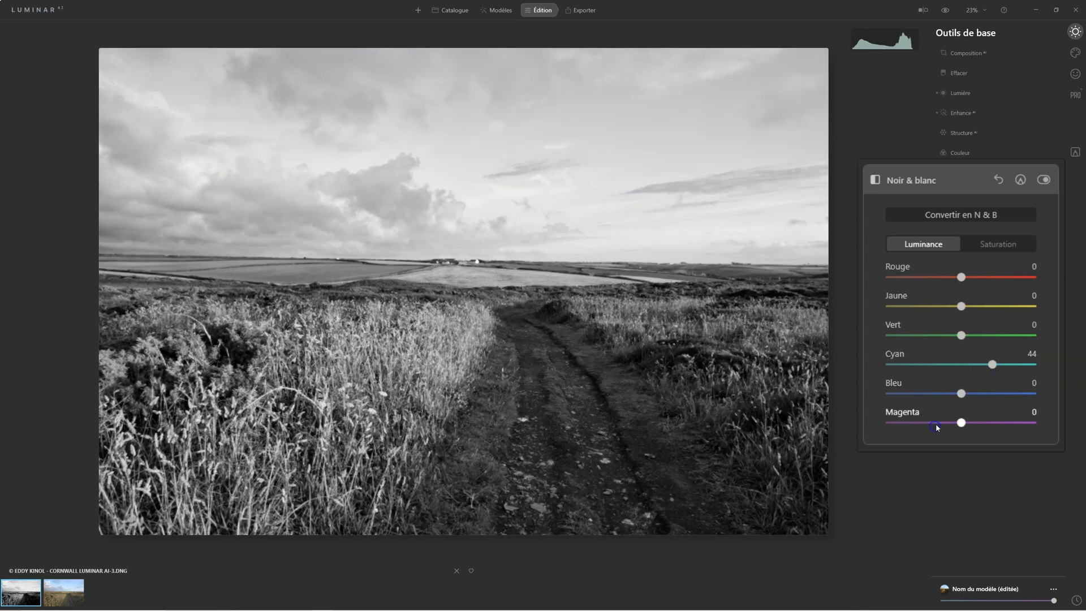
{"action": "double_click", "coordinate": [989, 365]}
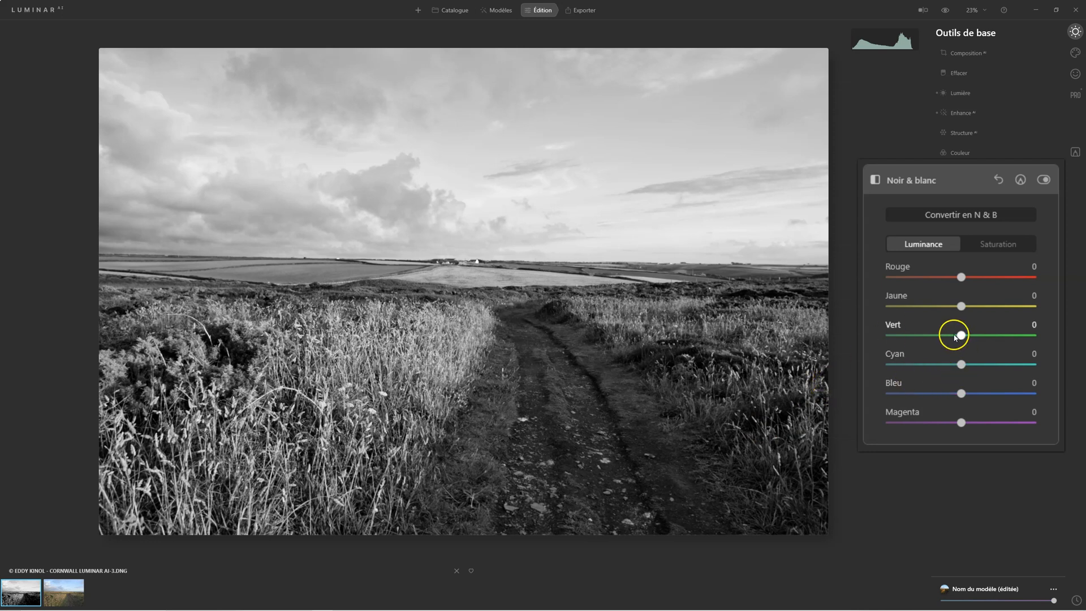
- Set Noir & blanc luminance to Rouge -41, Jaune 21, Vert -52, Cyan 27, Bleu -60 and Magenta 24, and compare with the tool off
{"action": "left_click_drag", "start_coordinate": [960, 276], "coordinate": [984, 305]}
{"action": "left_click_drag", "start_coordinate": [925, 277], "coordinate": [928, 270]}
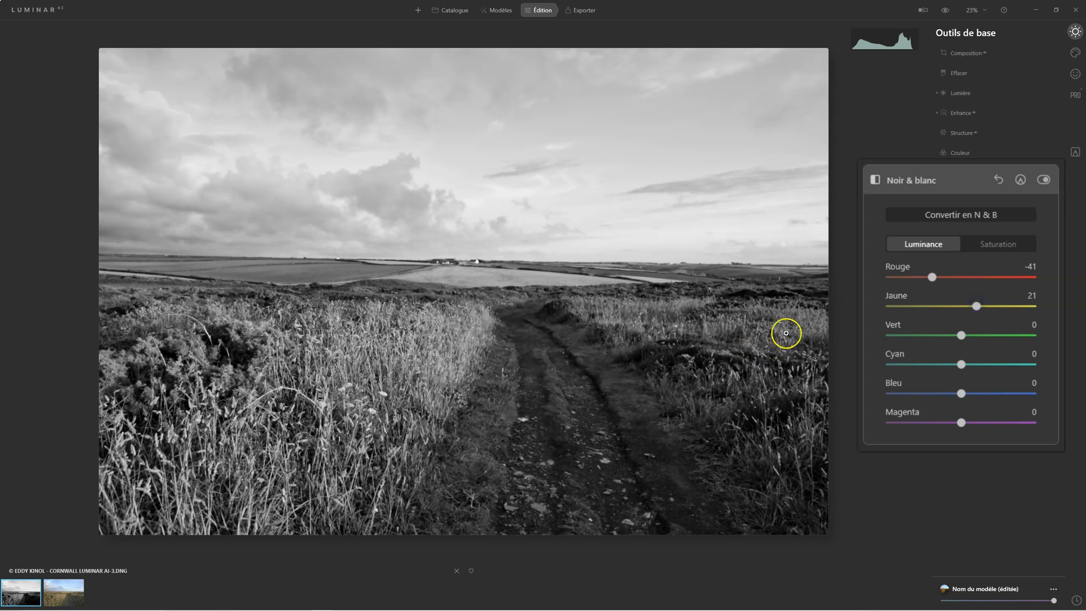
{"action": "left_click_drag", "start_coordinate": [960, 334], "coordinate": [978, 422]}
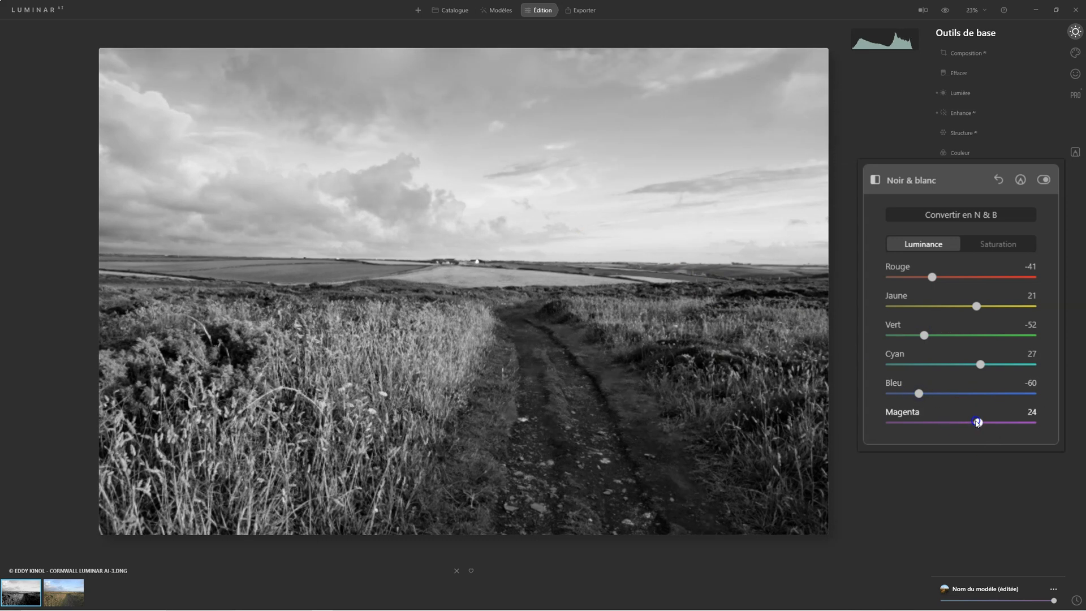
{"action": "left_click", "coordinate": [1047, 180]}
{"action": "left_click", "coordinate": [1047, 180]}
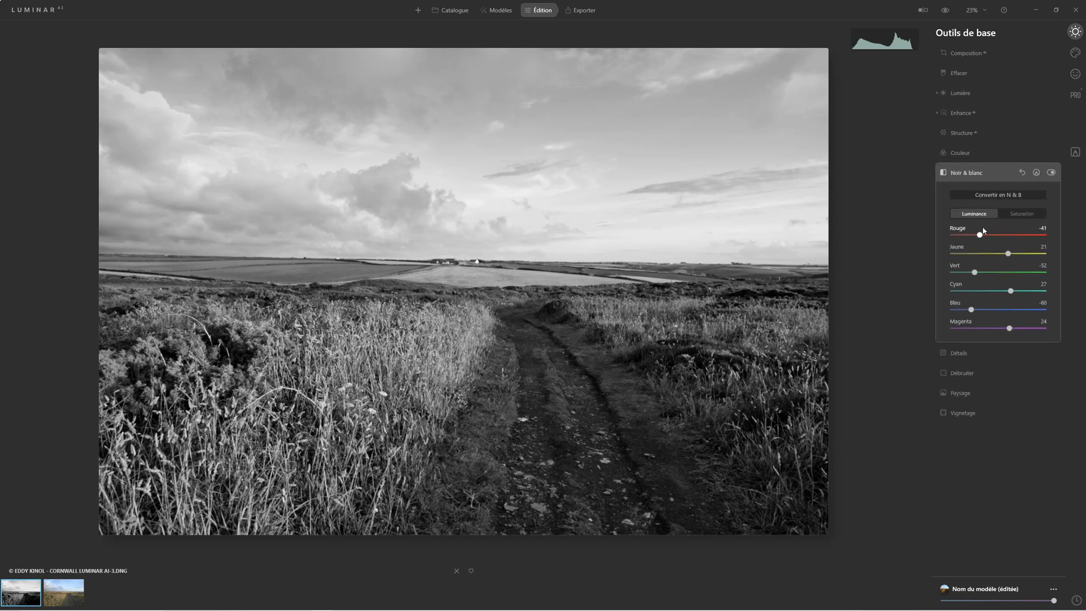
- Try raising Contraste intelligent to 55 and beyond in the Lumière tool, and return it to 0
{"action": "left_click", "coordinate": [966, 93]}
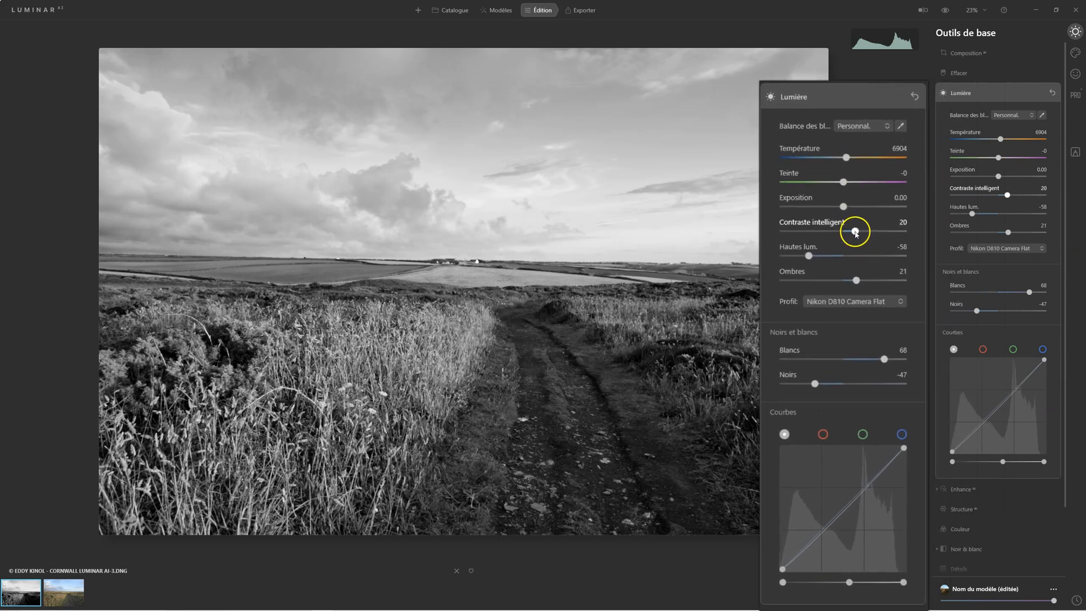
{"action": "left_click_drag", "start_coordinate": [860, 230], "coordinate": [876, 231]}
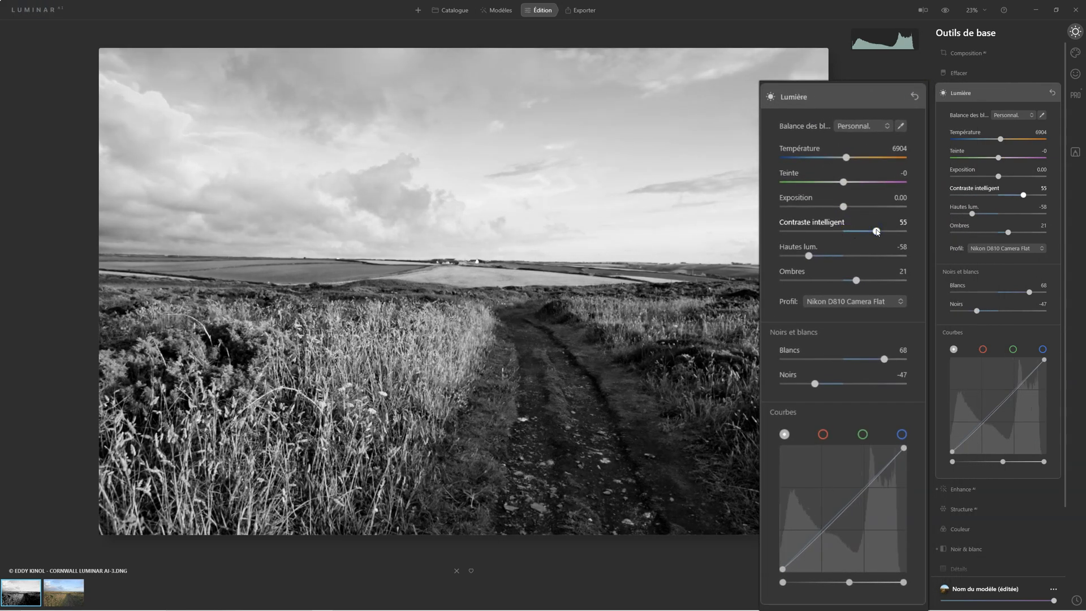
{"action": "left_click_drag", "start_coordinate": [1023, 194], "coordinate": [1030, 176]}
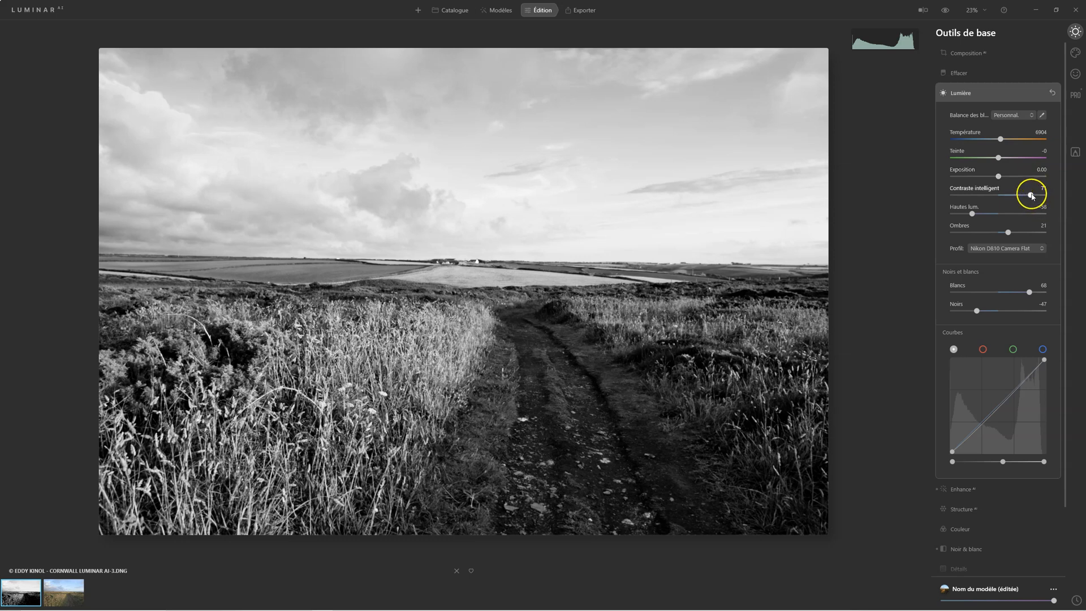
{"action": "left_click_drag", "start_coordinate": [1020, 196], "coordinate": [1009, 196]}
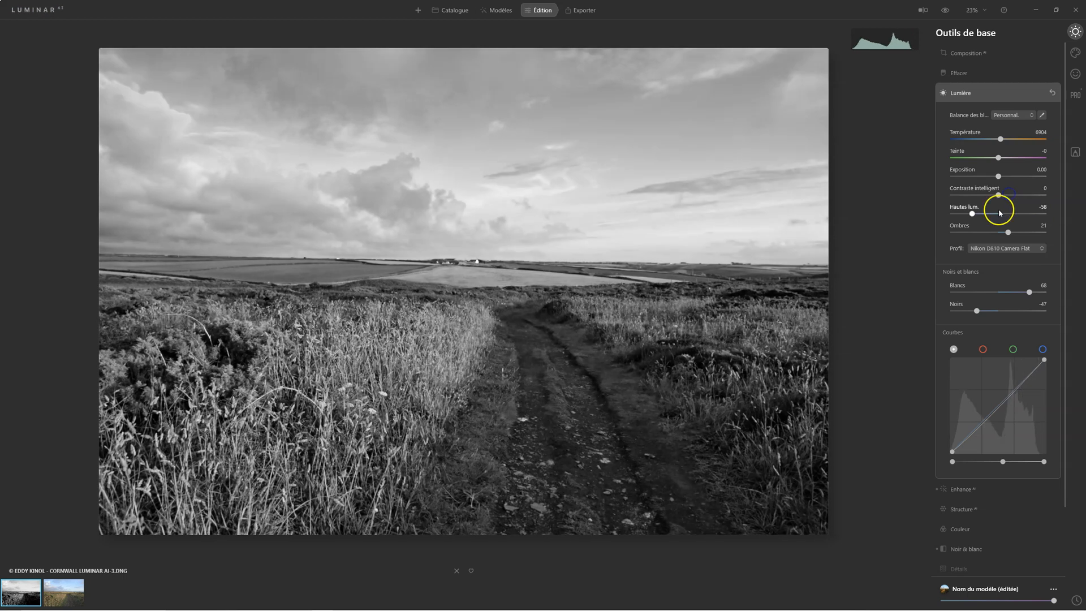
- Apply Supercontraste with contrast and balance at 29 and 21 for highlights, 27 and 20 for midtones, 29 and 18 for shadows
{"action": "left_click", "coordinate": [1075, 96]}
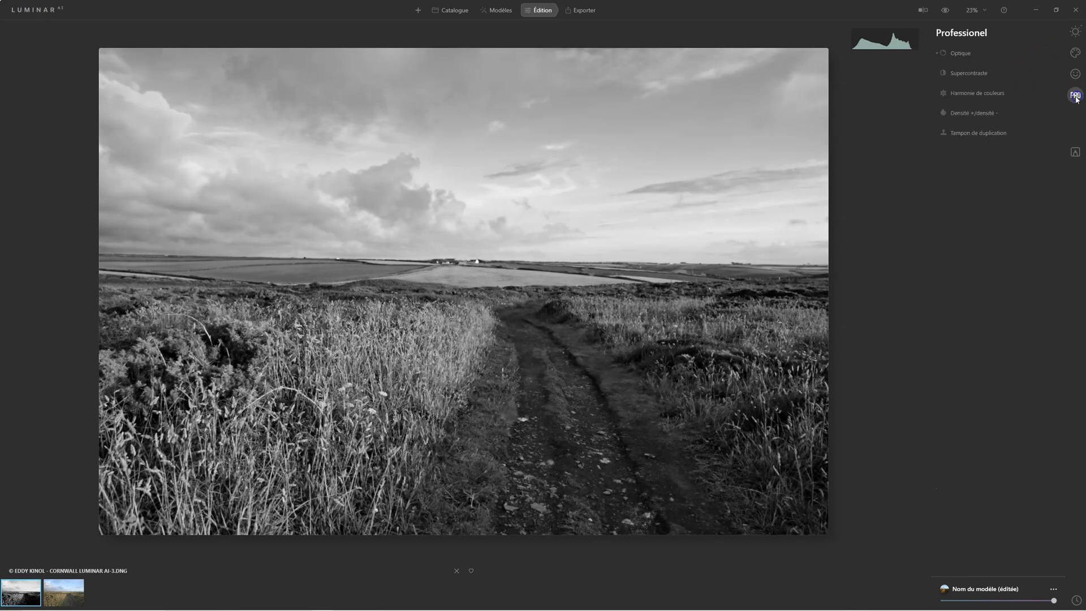
{"action": "left_click", "coordinate": [967, 73]}
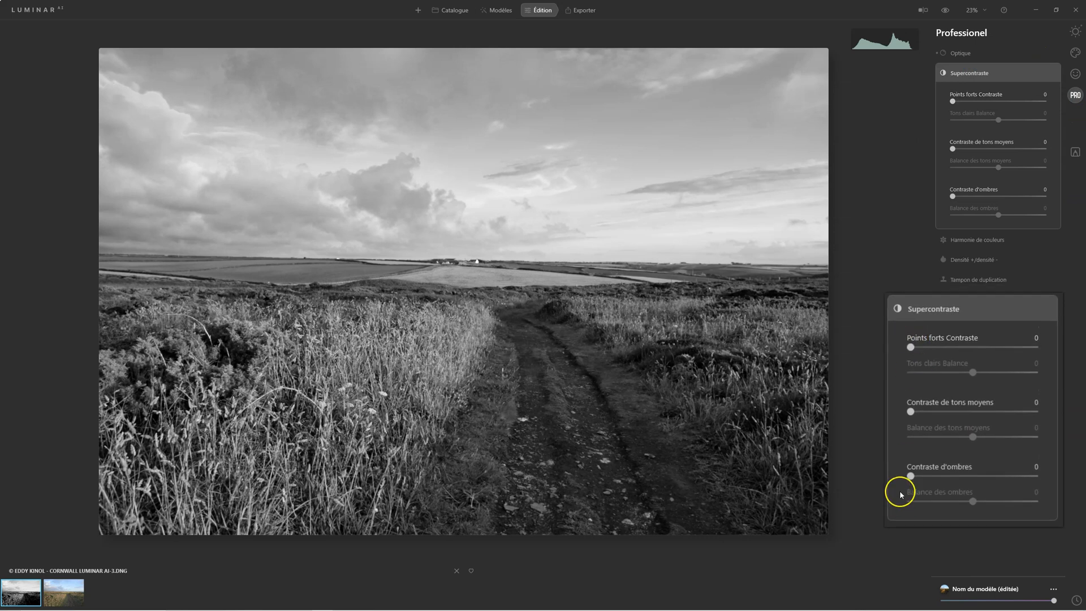
{"action": "left_click_drag", "start_coordinate": [952, 196], "coordinate": [1005, 215]}
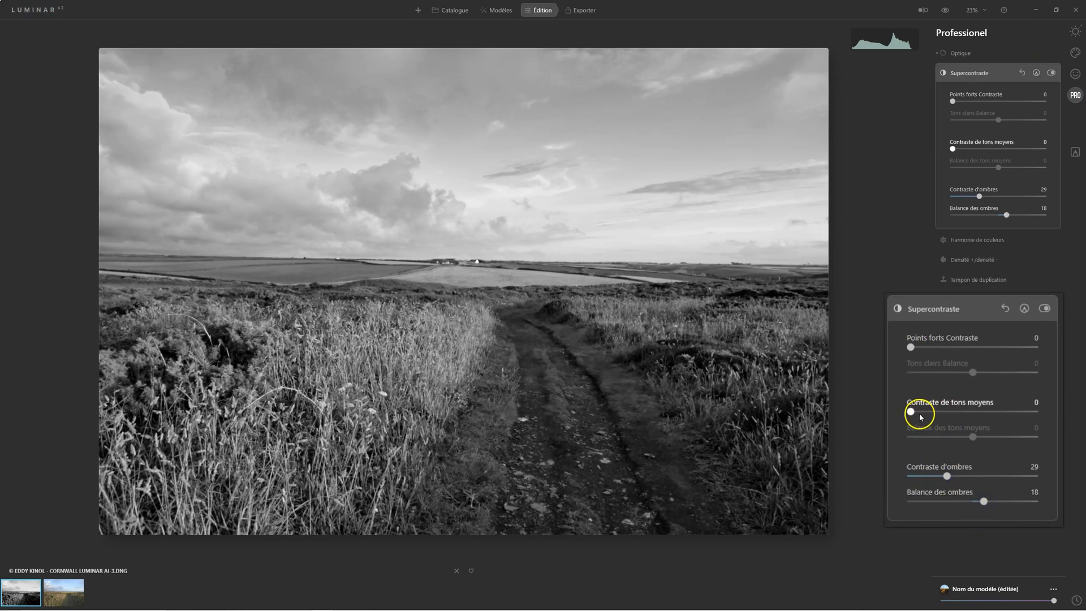
{"action": "left_click_drag", "start_coordinate": [952, 148], "coordinate": [1007, 168]}
{"action": "left_click_drag", "start_coordinate": [952, 101], "coordinate": [995, 120]}
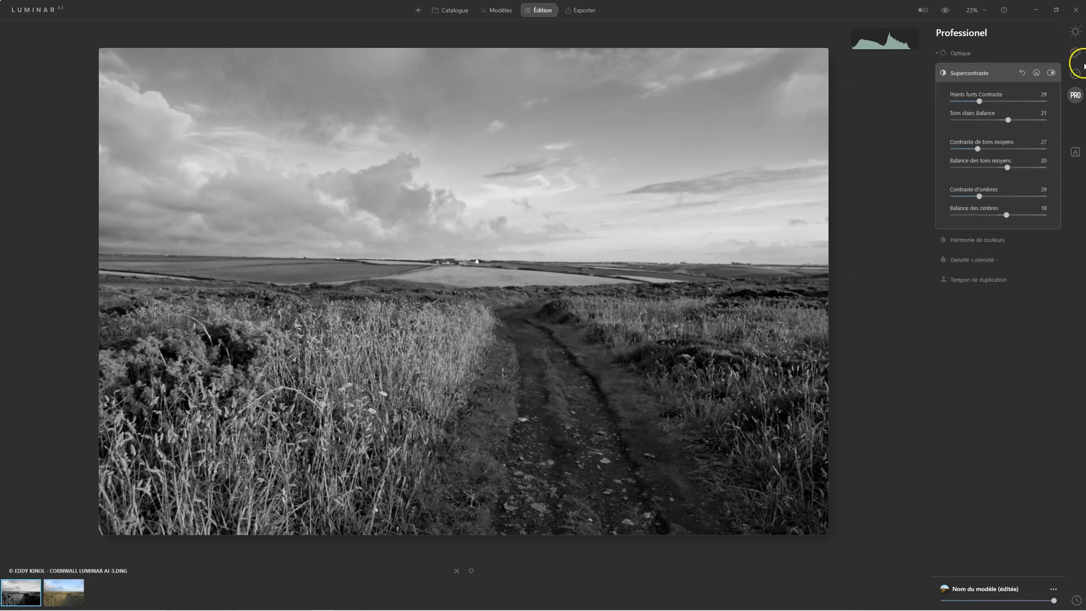
- Strengthen the photo's detail with Structure AI, setting its Quantité to 39
{"action": "left_click", "coordinate": [1075, 52]}
{"action": "left_click", "coordinate": [1076, 31]}
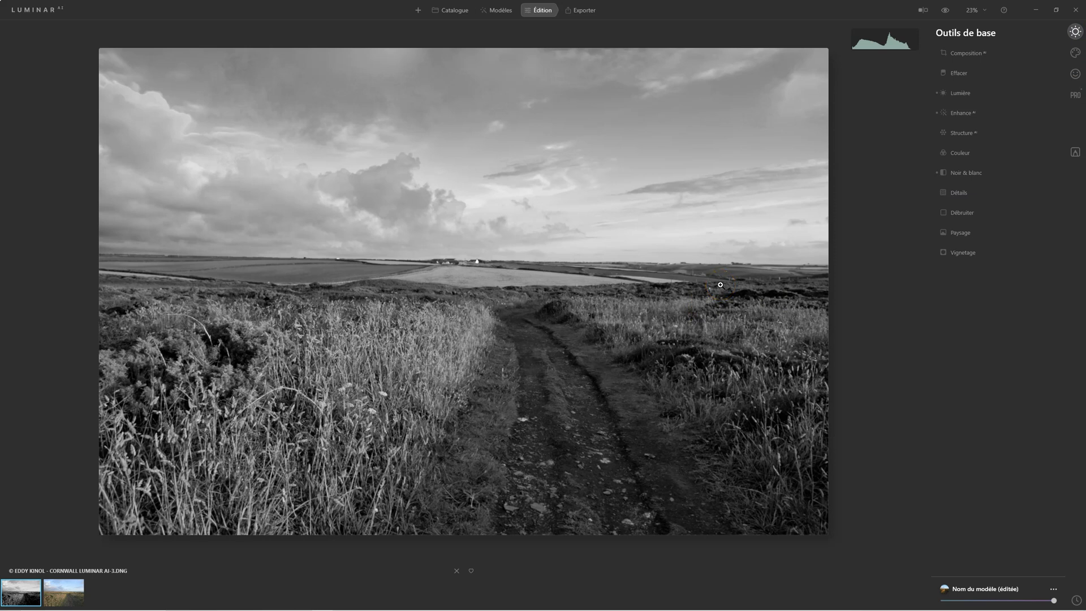
{"action": "left_click", "coordinate": [959, 135]}
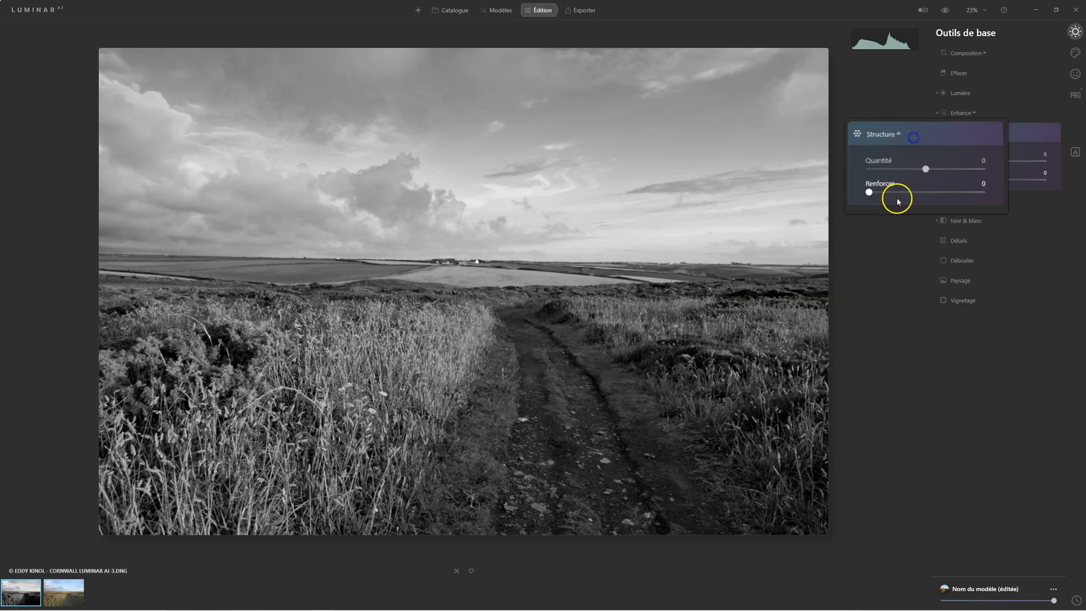
{"action": "left_click_drag", "start_coordinate": [834, 180], "coordinate": [873, 181]}
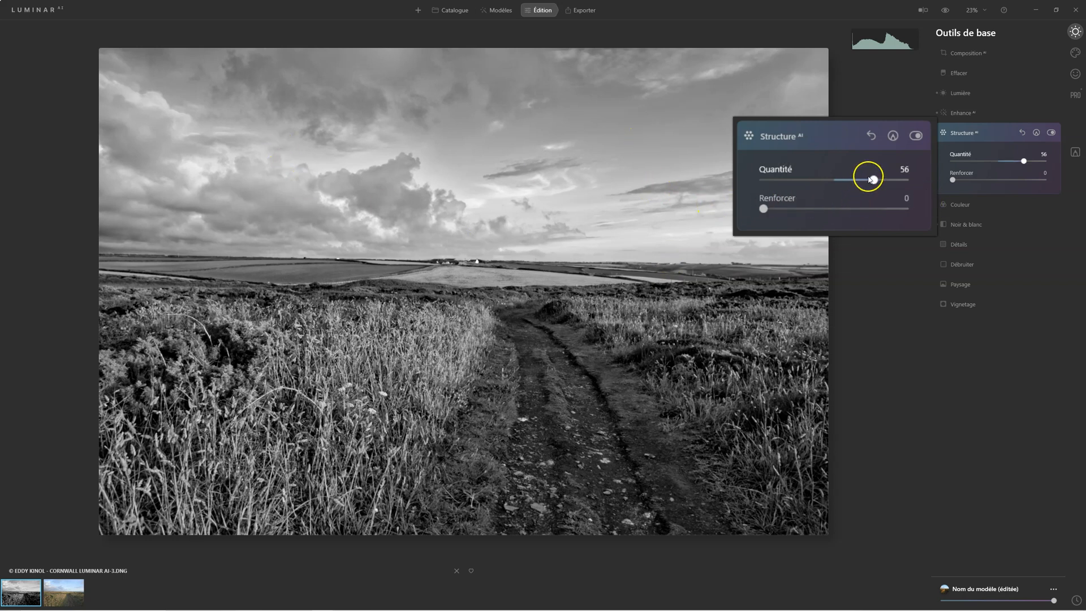
{"action": "left_click_drag", "start_coordinate": [869, 178], "coordinate": [936, 171]}
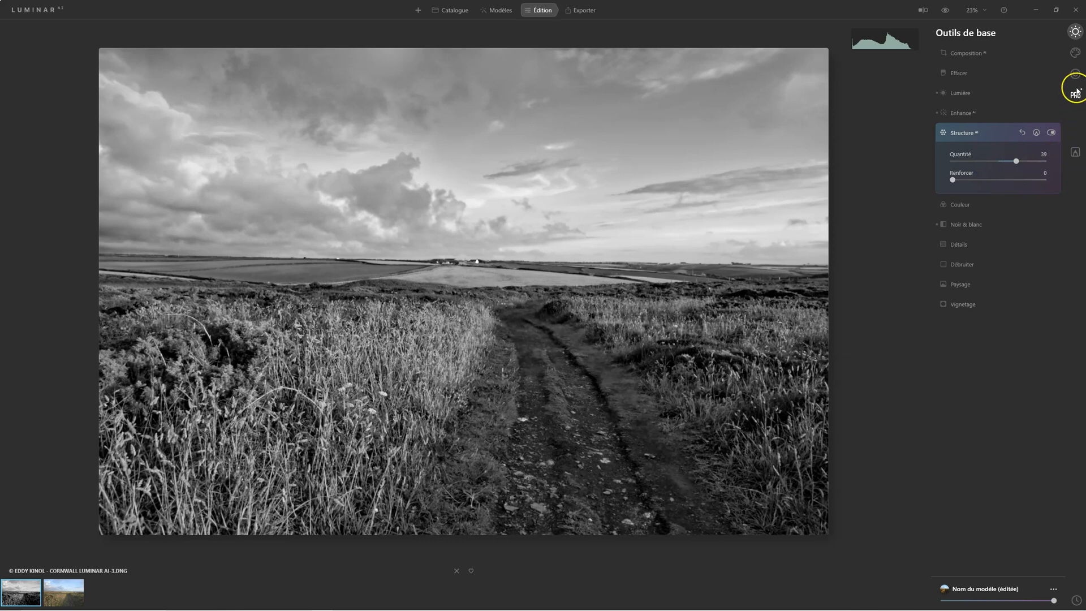
- Apply the creative Spectaculaire effect to the photo with a Quantité of 47
{"action": "left_click", "coordinate": [1075, 53]}
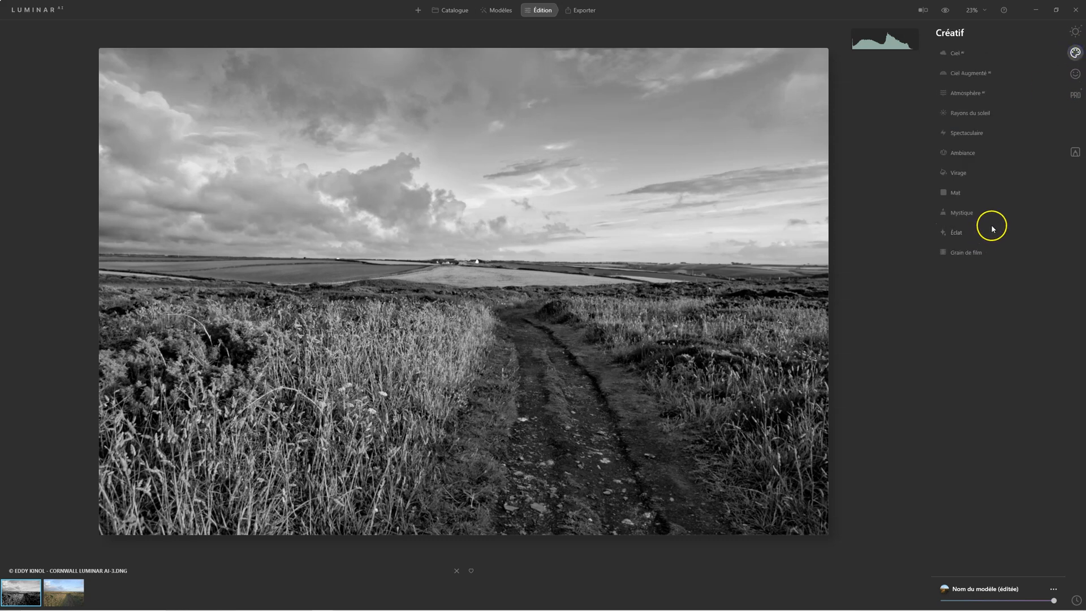
{"action": "left_click", "coordinate": [972, 136]}
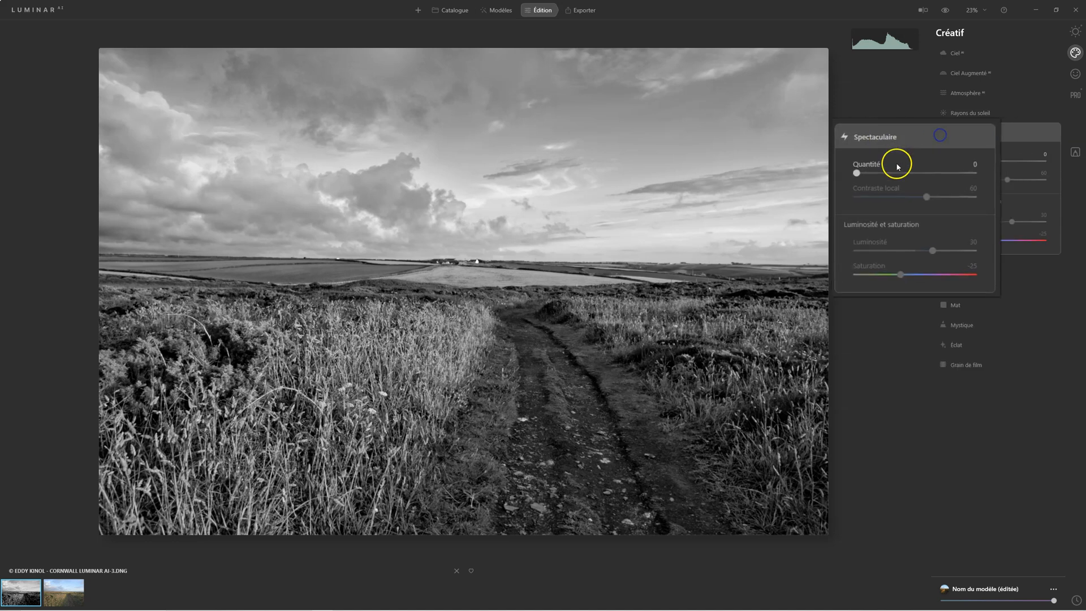
{"action": "left_click_drag", "start_coordinate": [951, 161], "coordinate": [995, 162]}
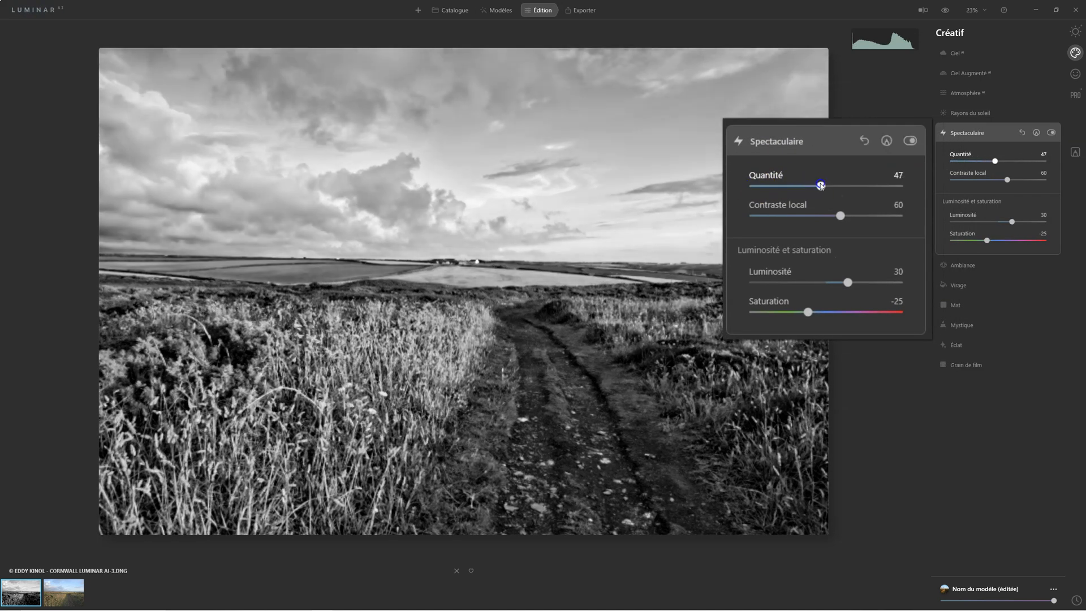
- Apply the Mystique effect to the photo and the Éclat effect in Flou artistique mode with a Quantité of 15
{"action": "left_click", "coordinate": [824, 198]}
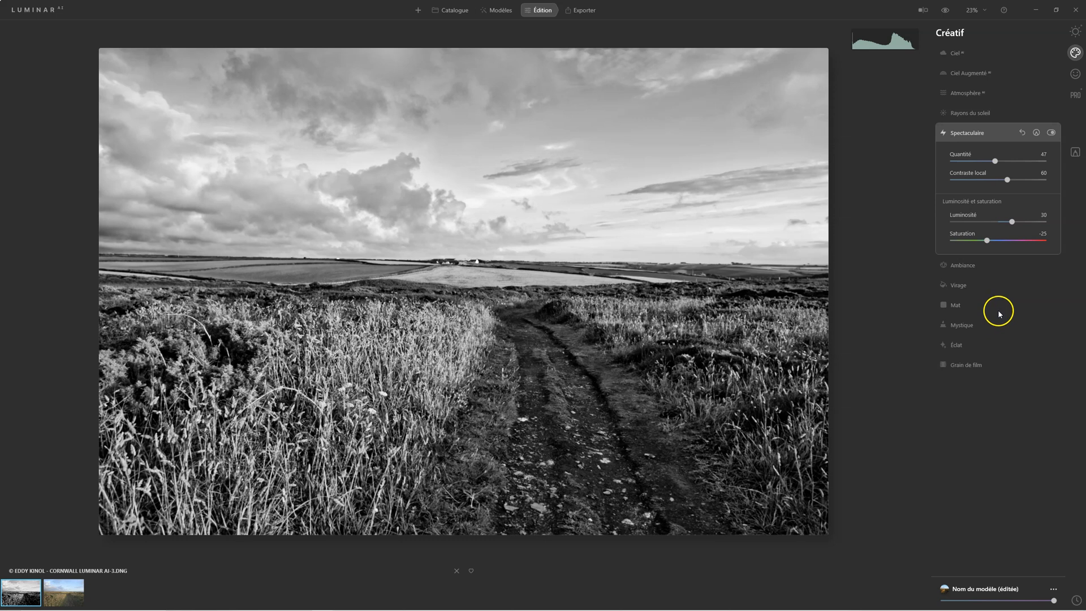
{"action": "left_click", "coordinate": [964, 325]}
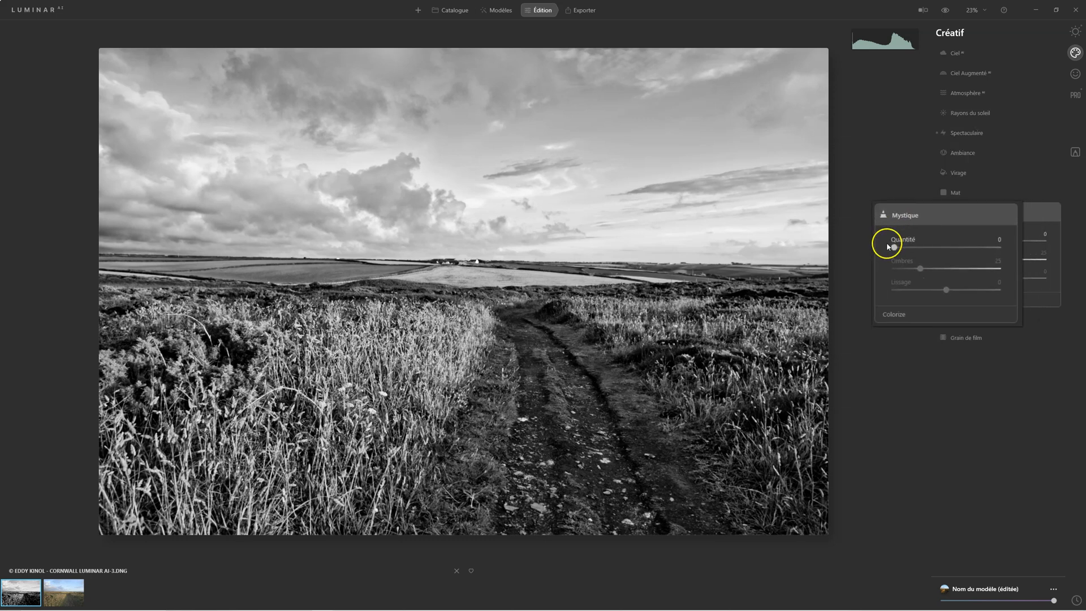
{"action": "left_click_drag", "start_coordinate": [802, 259], "coordinate": [891, 281]}
{"action": "left_click", "coordinate": [967, 320]}
{"action": "left_click", "coordinate": [969, 253]}
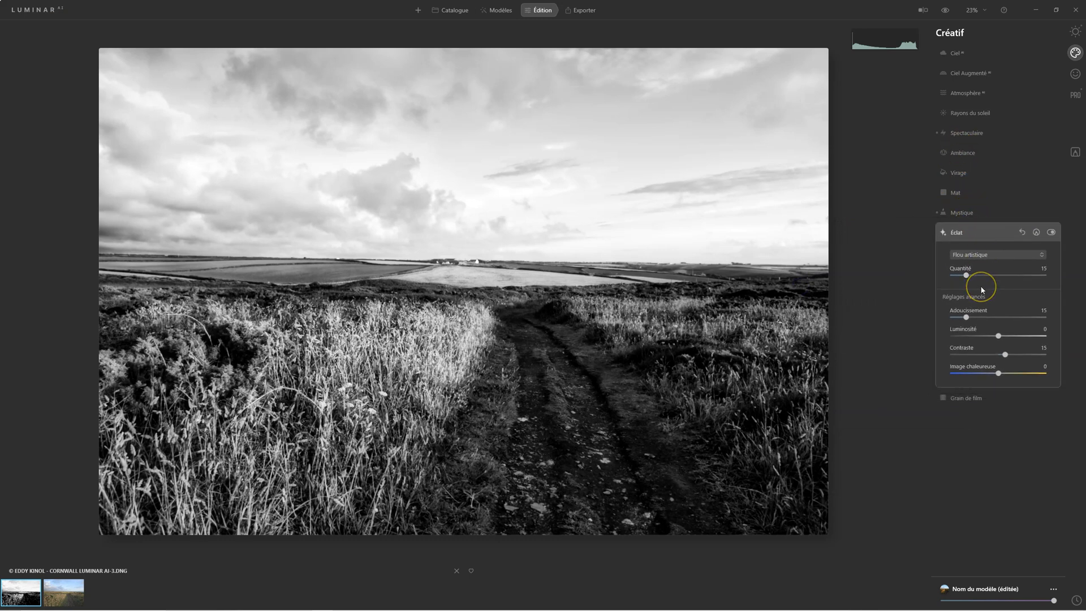
{"action": "left_click", "coordinate": [978, 274]}
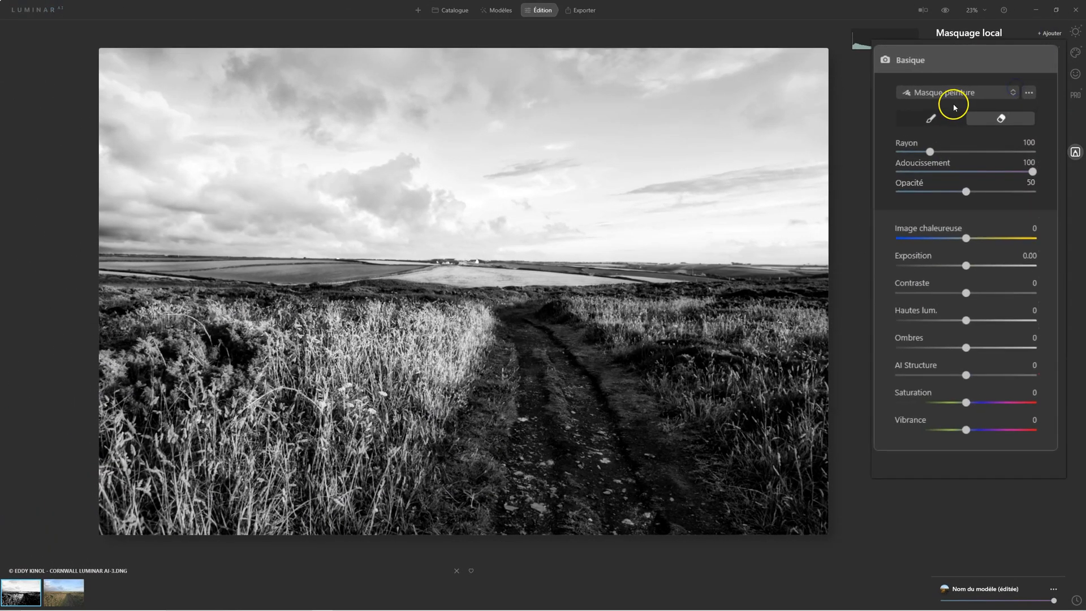
- Add a local Basique adjustment with a Masque dégradé covering the sky and fading out around the horizon
{"action": "left_click", "coordinate": [996, 80]}
{"action": "left_click", "coordinate": [954, 84]}
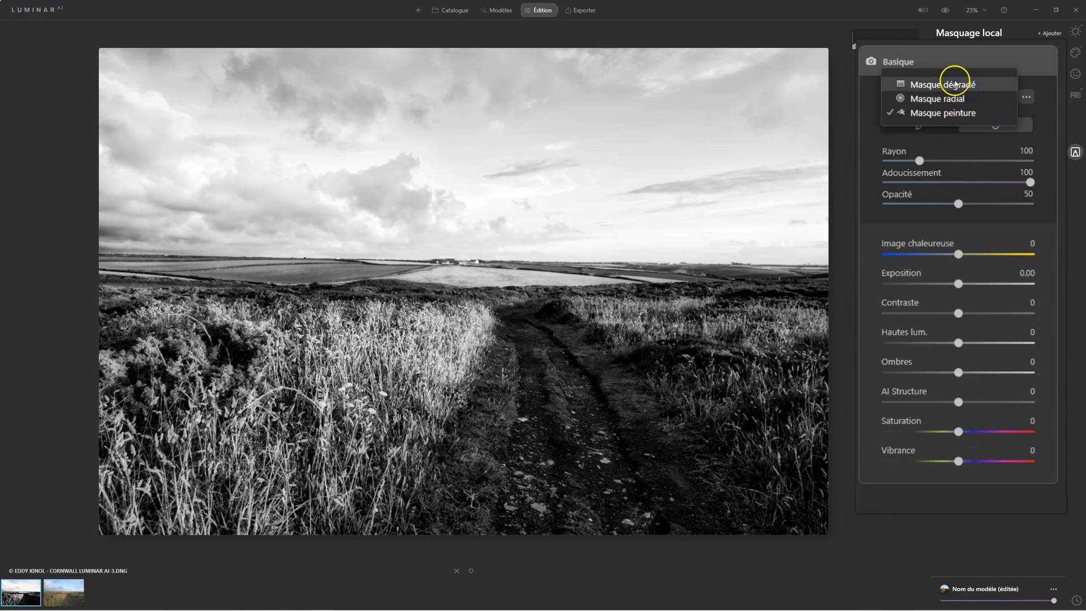
{"action": "left_click_drag", "start_coordinate": [452, 58], "coordinate": [452, 178]}
{"action": "left_click_drag", "start_coordinate": [452, 117], "coordinate": [425, 256]}
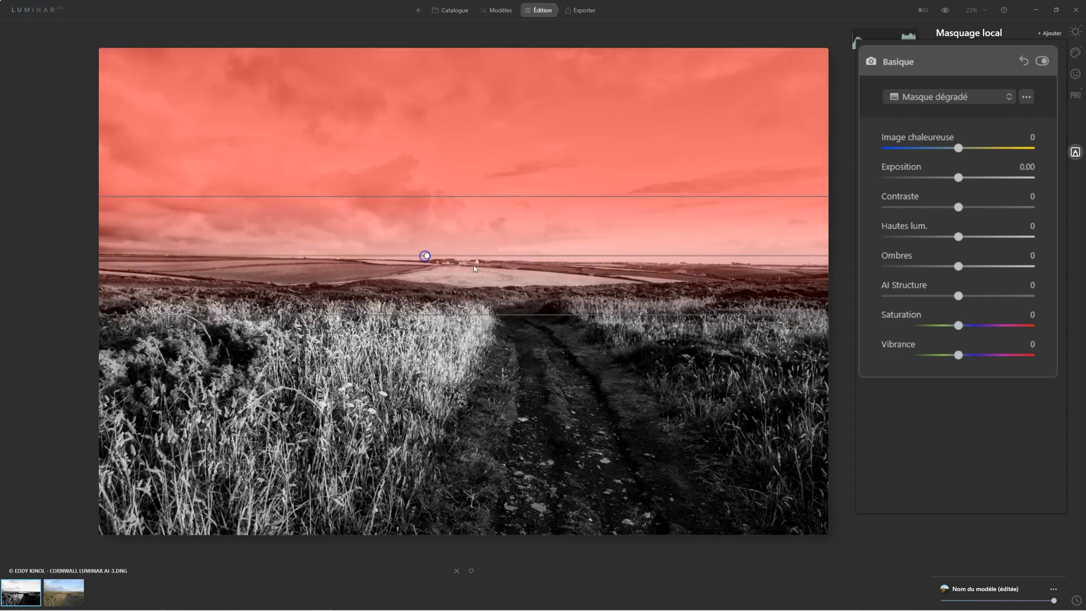
- Darken the masked sky with Hautes lum. at -71 and Exposition at -1.81
{"action": "left_click_drag", "start_coordinate": [948, 241], "coordinate": [955, 236]}
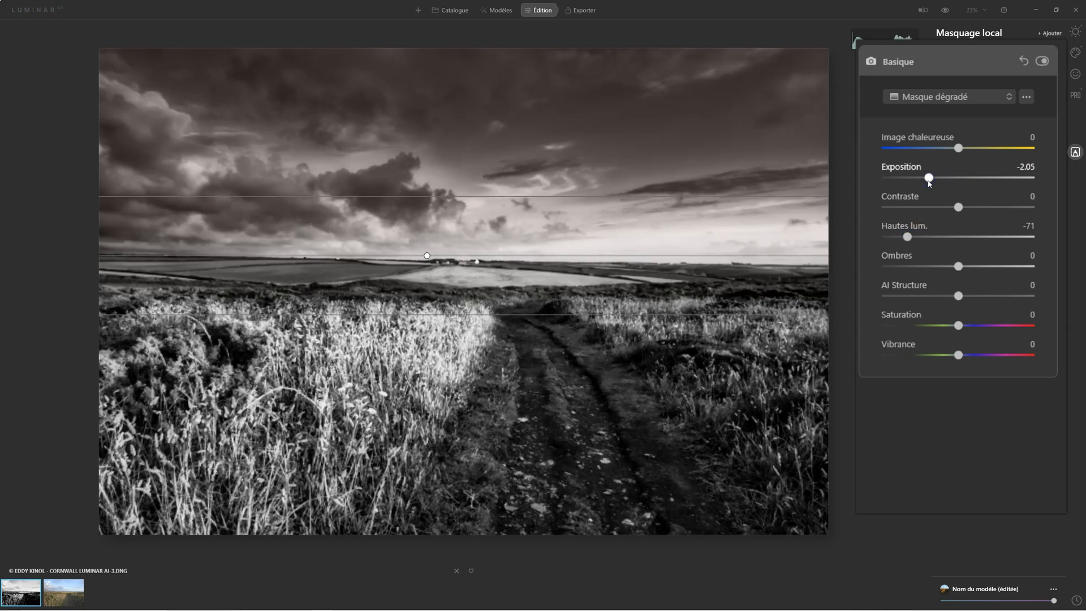
{"action": "left_click_drag", "start_coordinate": [927, 178], "coordinate": [943, 182]}
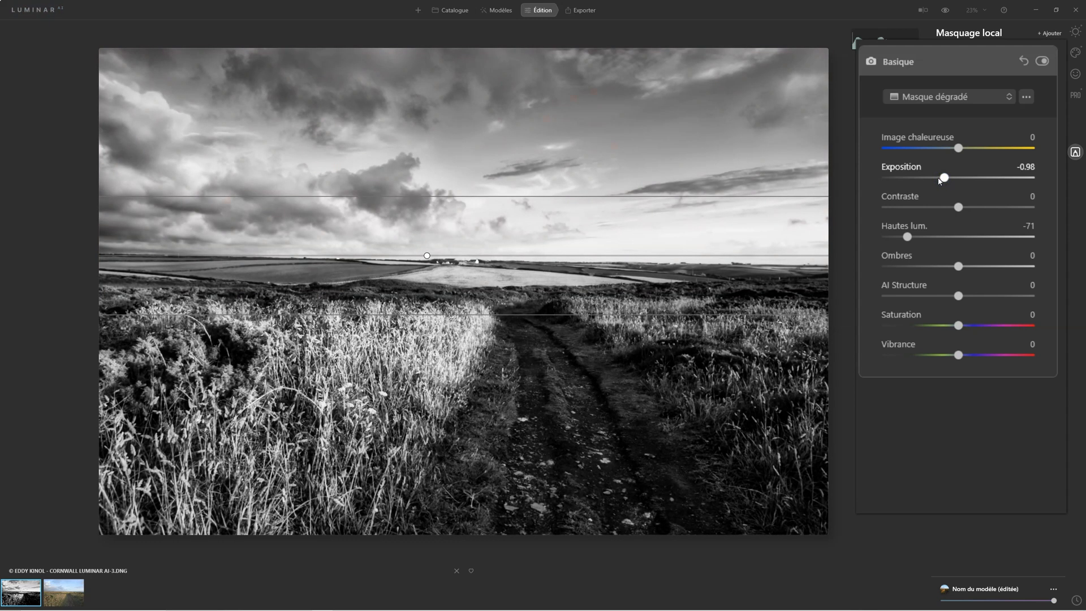
{"action": "left_click", "coordinate": [932, 178]}
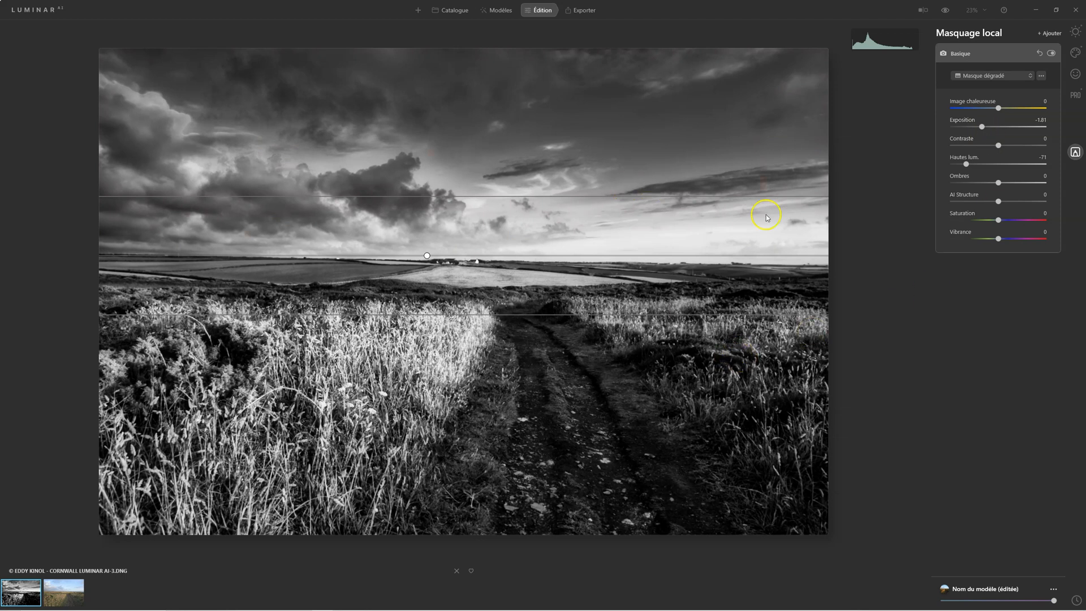
{"action": "left_click", "coordinate": [965, 56]}
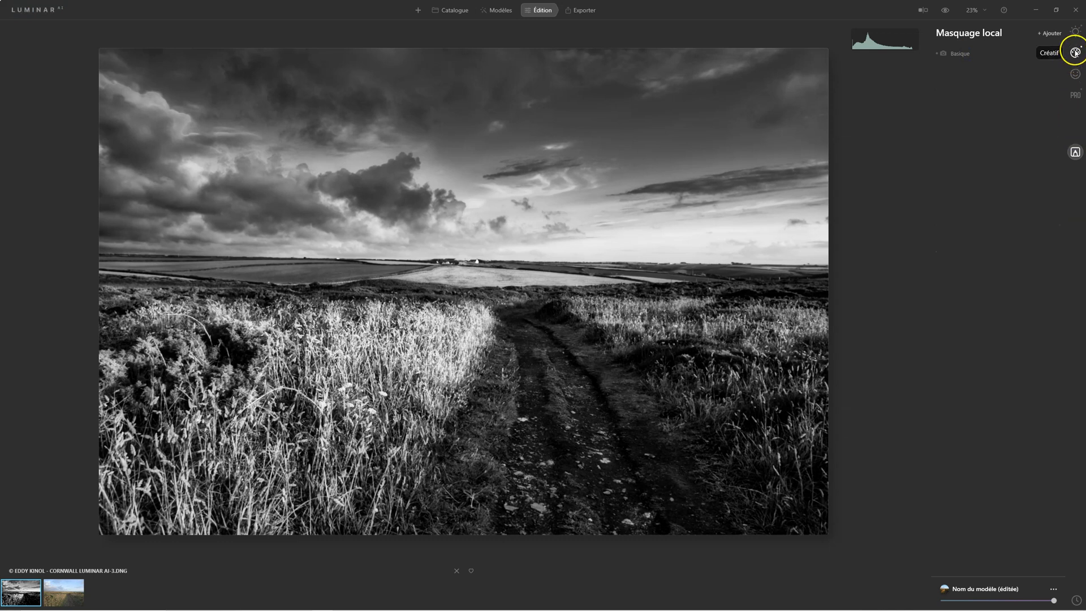
- Compare the edited black-and-white photo with the original image
{"action": "left_click", "coordinate": [1075, 32]}
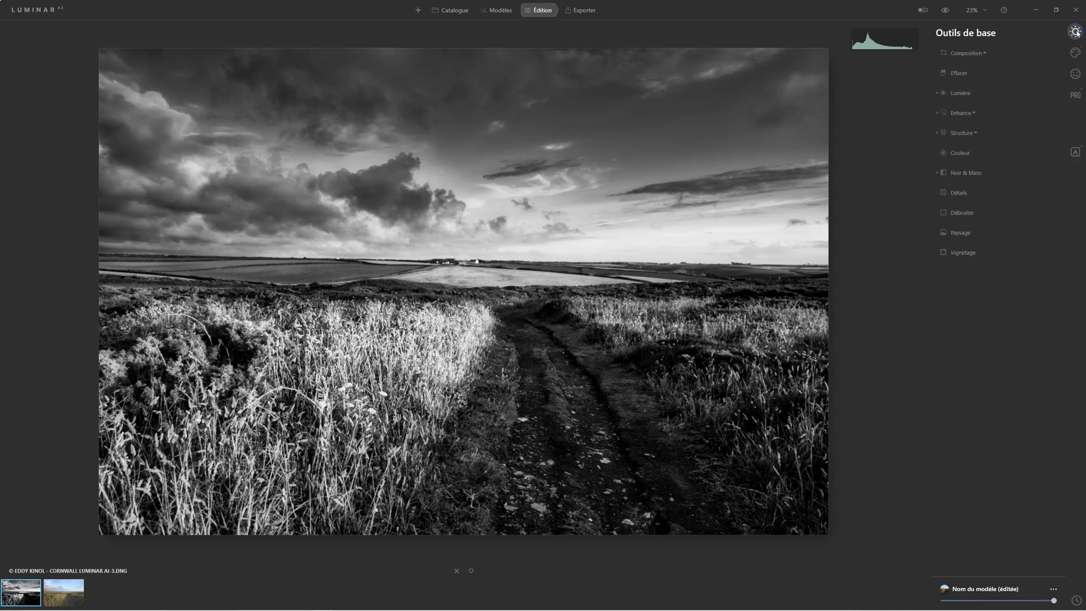
{"action": "left_click", "coordinate": [945, 10]}
{"action": "left_click", "coordinate": [945, 10]}
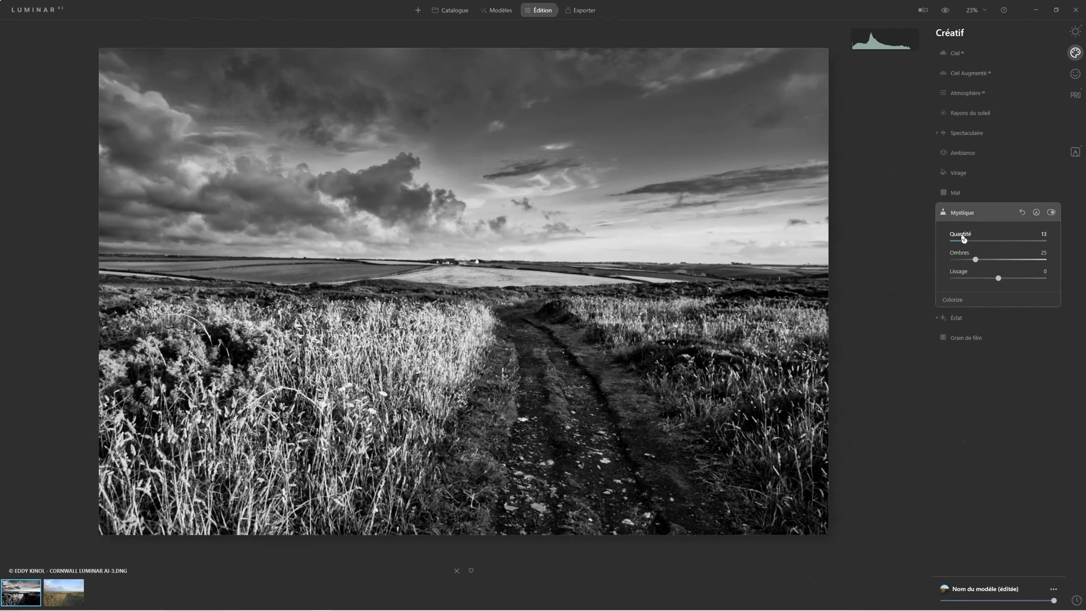
- Reduce the Spectaculaire effect's Quantité to 11
{"action": "left_click", "coordinate": [953, 131]}
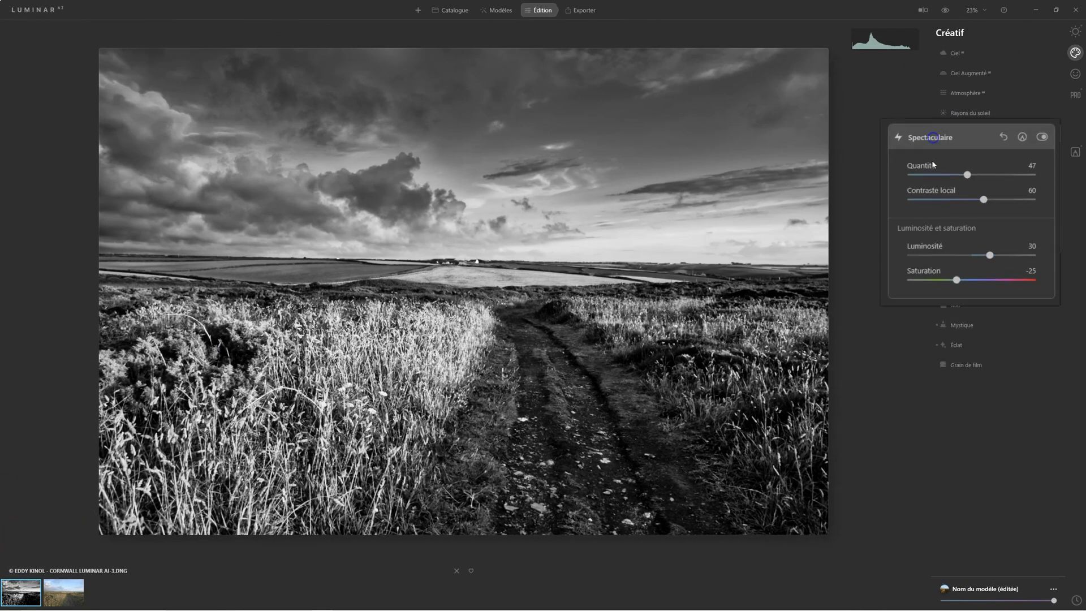
{"action": "left_click_drag", "start_coordinate": [957, 177], "coordinate": [915, 181]}
{"action": "left_click", "coordinate": [901, 180]}
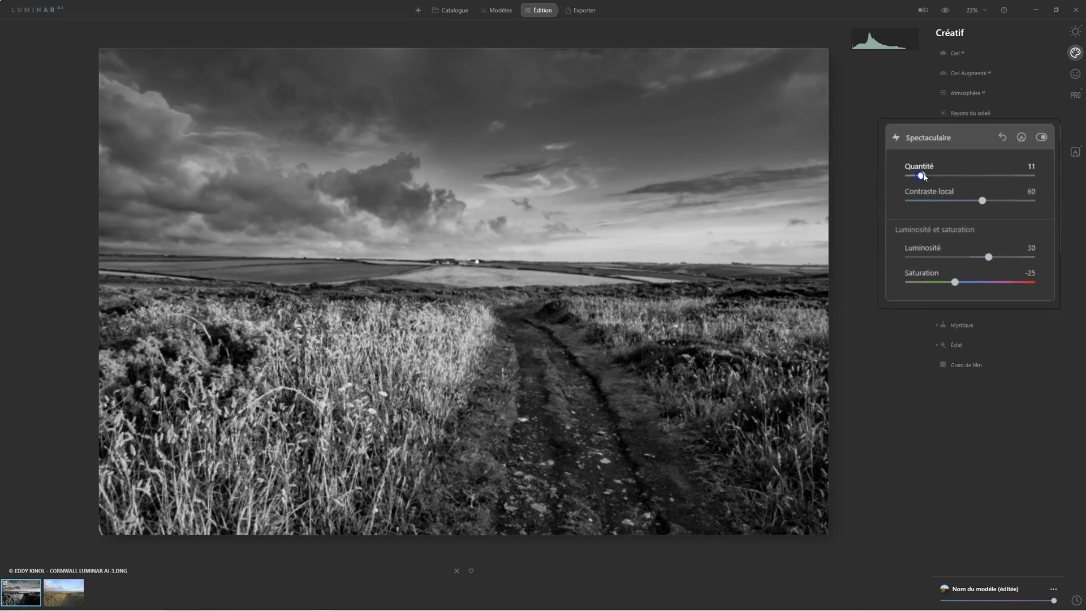
- Change the Éclat effect's type to Effet Orton and set its Quantité to 46
{"action": "left_click", "coordinate": [955, 344]}
{"action": "left_click", "coordinate": [982, 259]}
{"action": "left_click", "coordinate": [977, 295]}
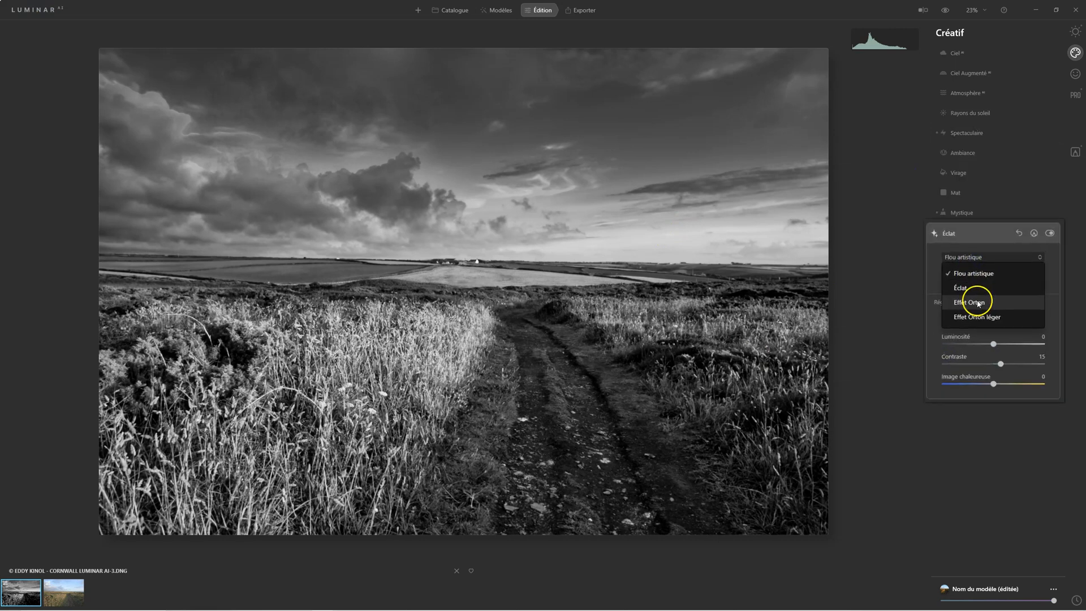
{"action": "left_click_drag", "start_coordinate": [906, 307], "coordinate": [951, 308]}
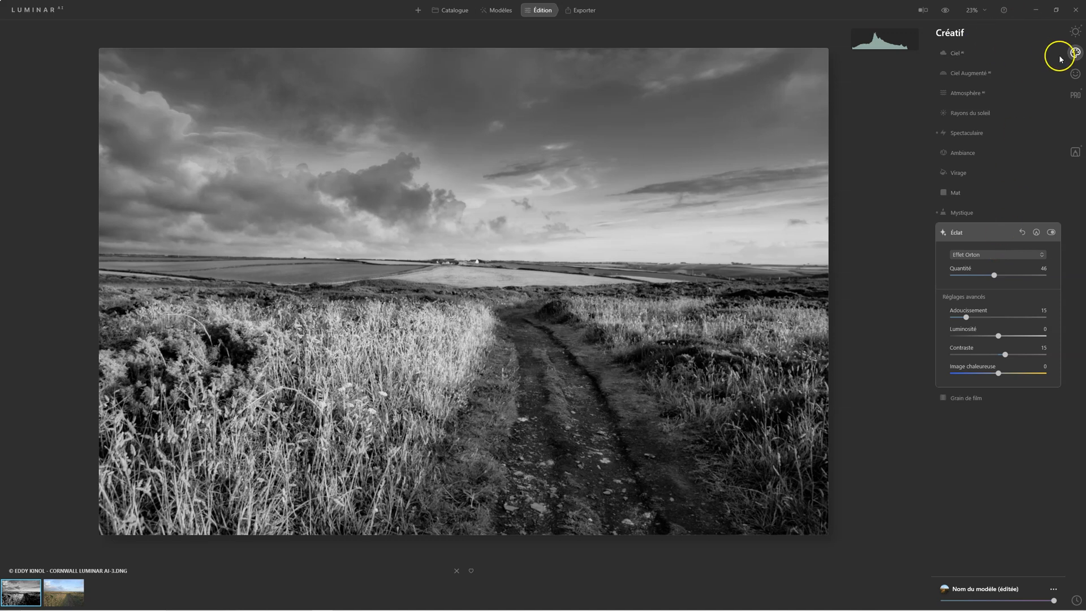
- Add a Vignetage to the photo with Quantité -31, Taille 15, Progressivité 100 and Lumière interne 16
{"action": "left_click", "coordinate": [1075, 31]}
{"action": "left_click", "coordinate": [969, 252]}
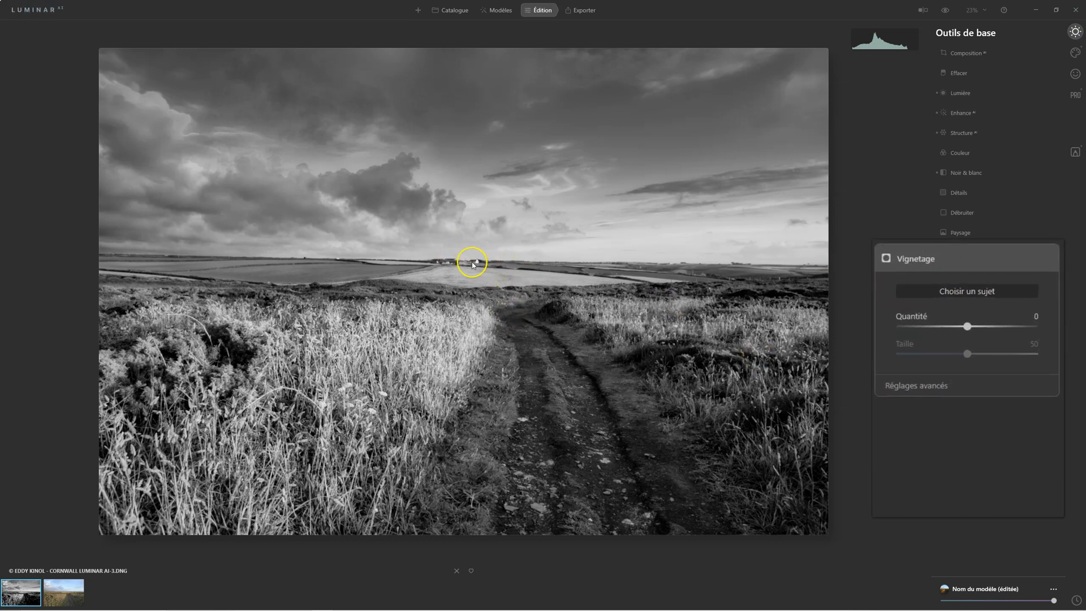
{"action": "left_click_drag", "start_coordinate": [967, 326], "coordinate": [909, 327]}
{"action": "left_click_drag", "start_coordinate": [967, 353], "coordinate": [919, 354]}
{"action": "left_click", "coordinate": [915, 385]}
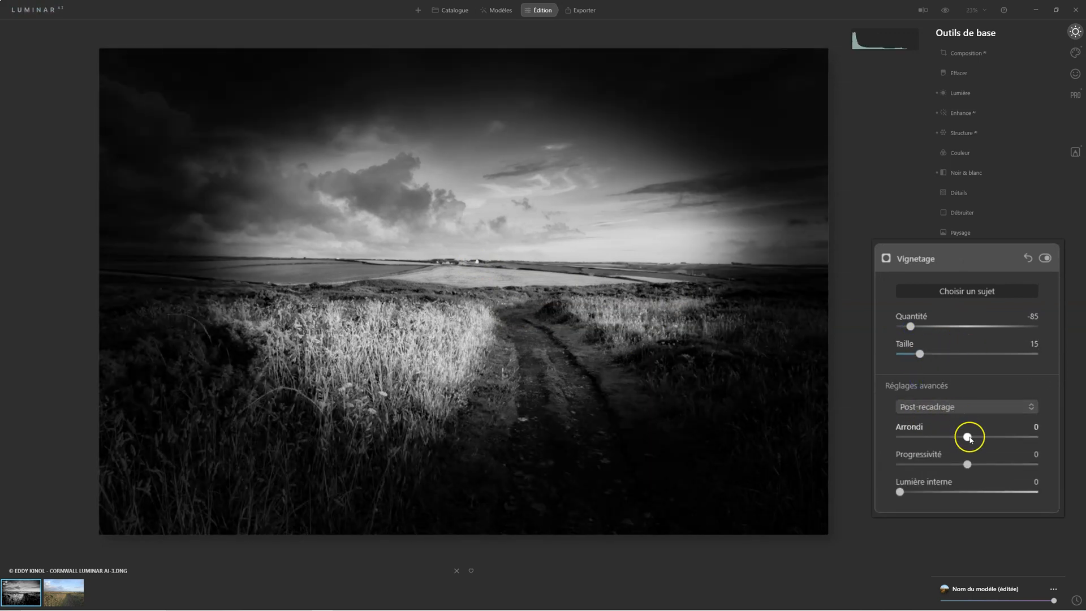
{"action": "left_click_drag", "start_coordinate": [967, 465], "coordinate": [1034, 464]}
{"action": "left_click_drag", "start_coordinate": [906, 494], "coordinate": [921, 492]}
{"action": "left_click_drag", "start_coordinate": [911, 327], "coordinate": [942, 326]}
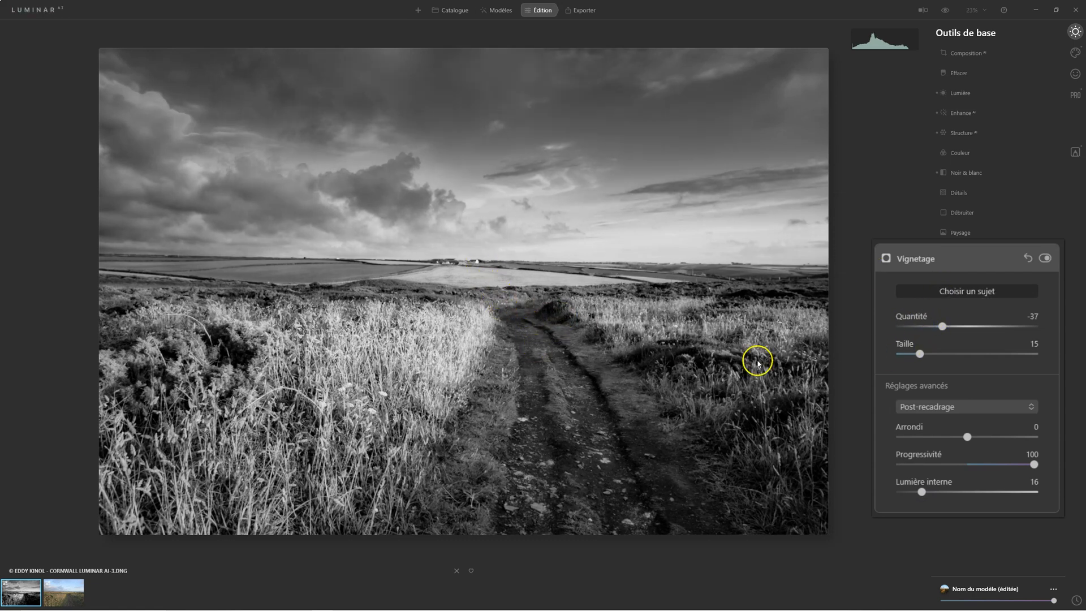
{"action": "left_click_drag", "start_coordinate": [942, 326], "coordinate": [947, 327]}
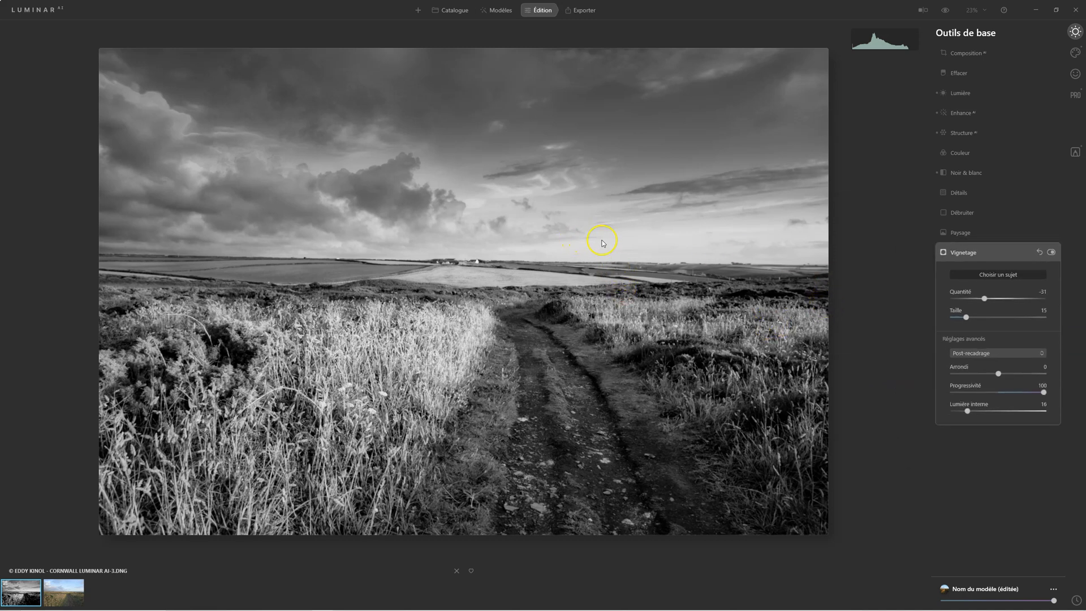
- Remove the black-and-white conversion from the photo
{"action": "left_click", "coordinate": [956, 172]}
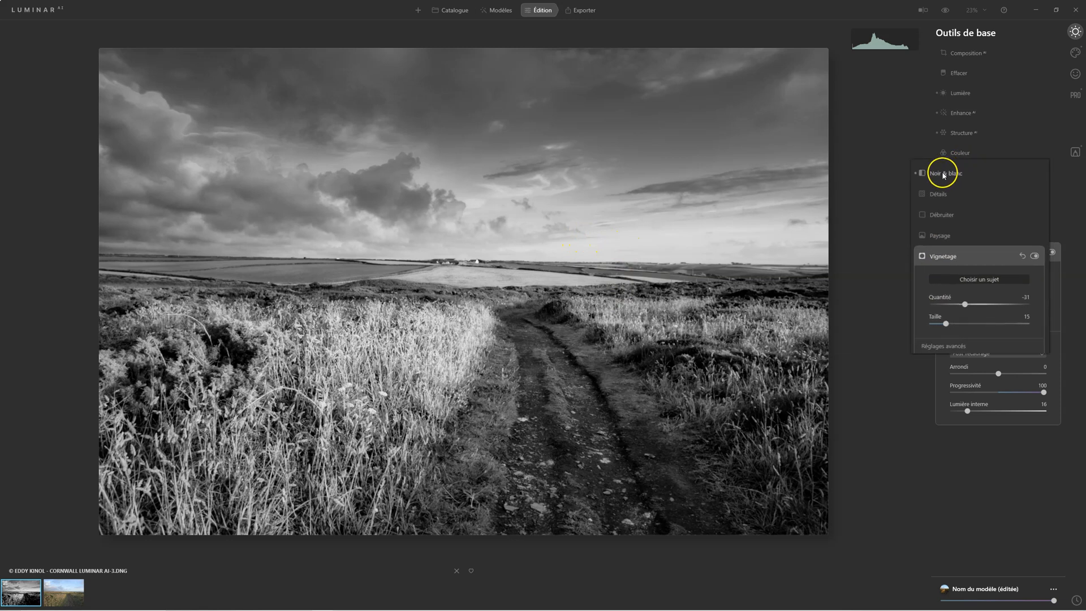
{"action": "left_click", "coordinate": [878, 177]}
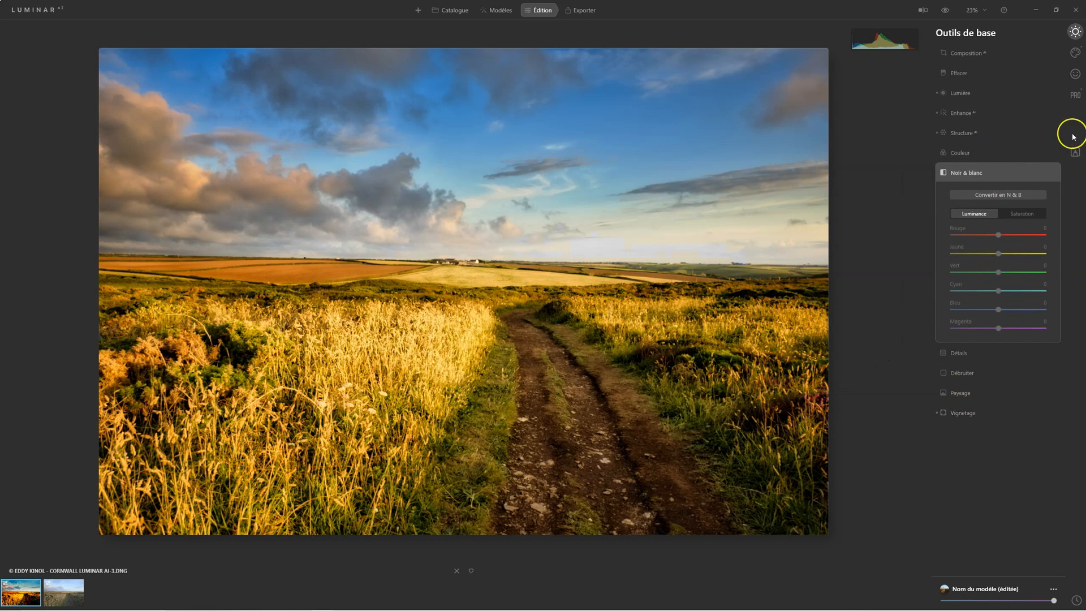
- Reset the Spectaculaire, Mystique and Éclat effects and remove the local Basique adjustment
{"action": "left_click", "coordinate": [1076, 52]}
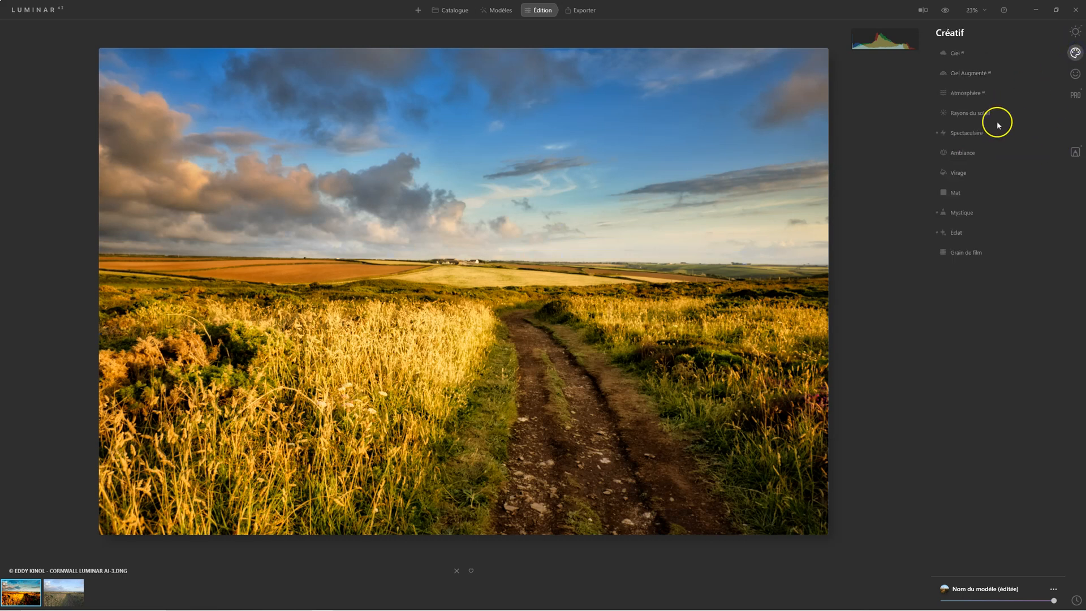
{"action": "left_click", "coordinate": [965, 130]}
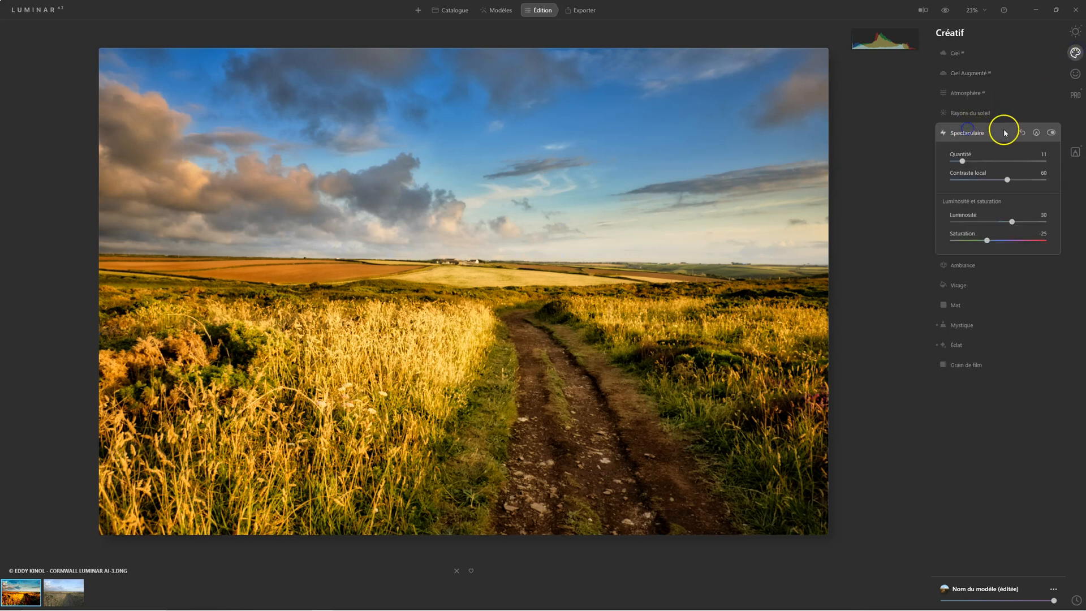
{"action": "left_click", "coordinate": [961, 324]}
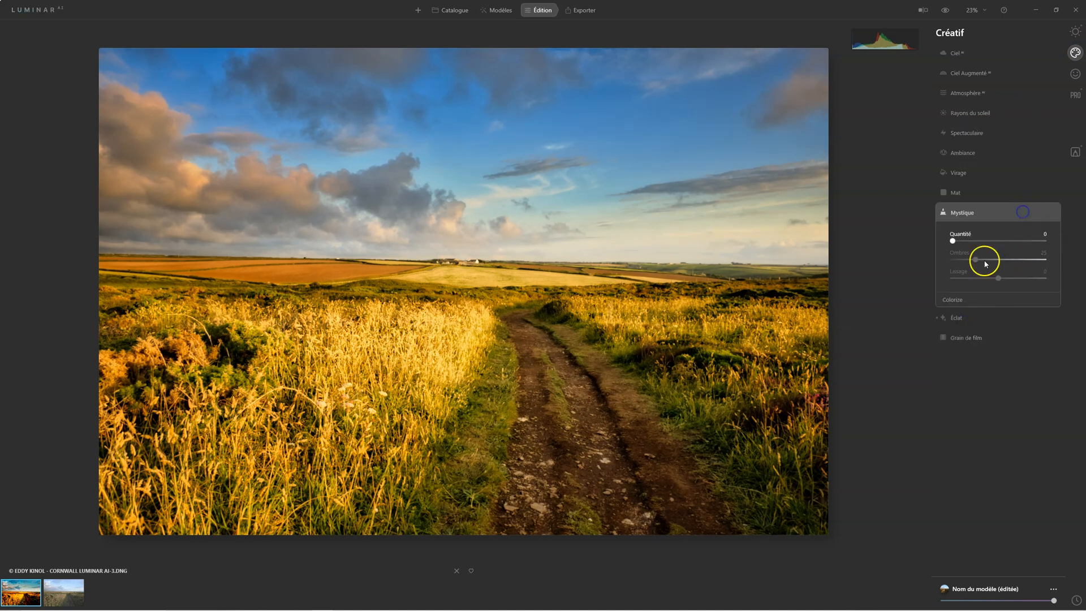
{"action": "left_click", "coordinate": [957, 317]}
{"action": "left_click", "coordinate": [1021, 233]}
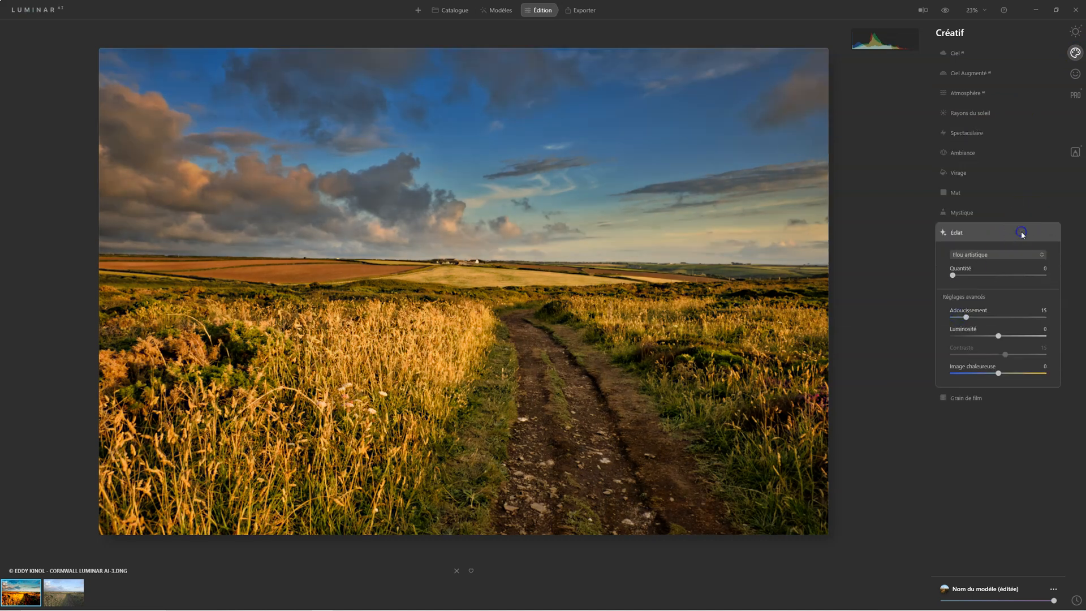
{"action": "left_click", "coordinate": [958, 232]}
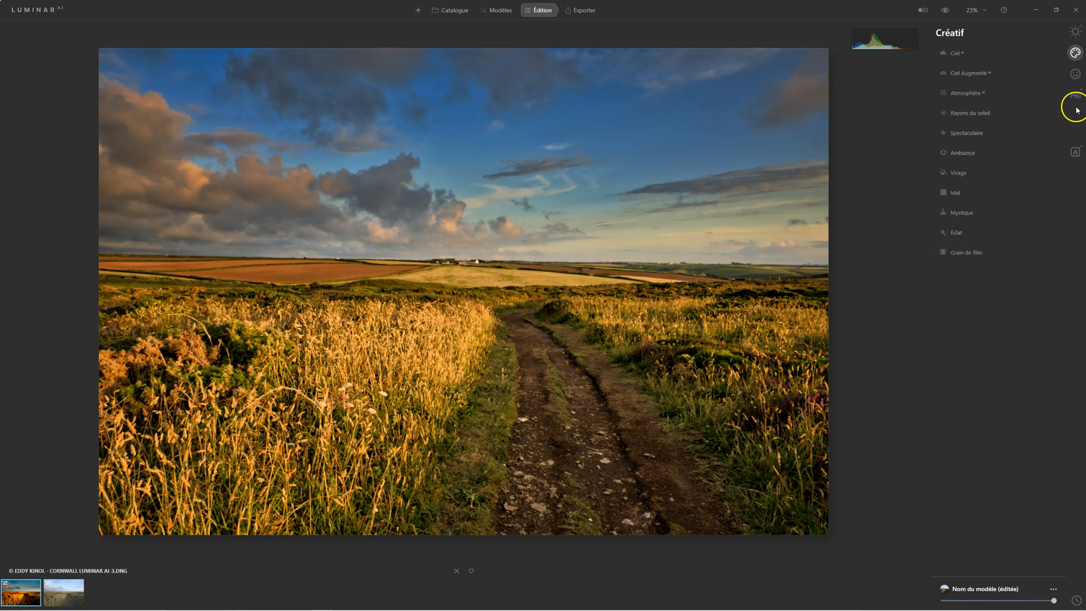
{"action": "left_click", "coordinate": [1074, 152]}
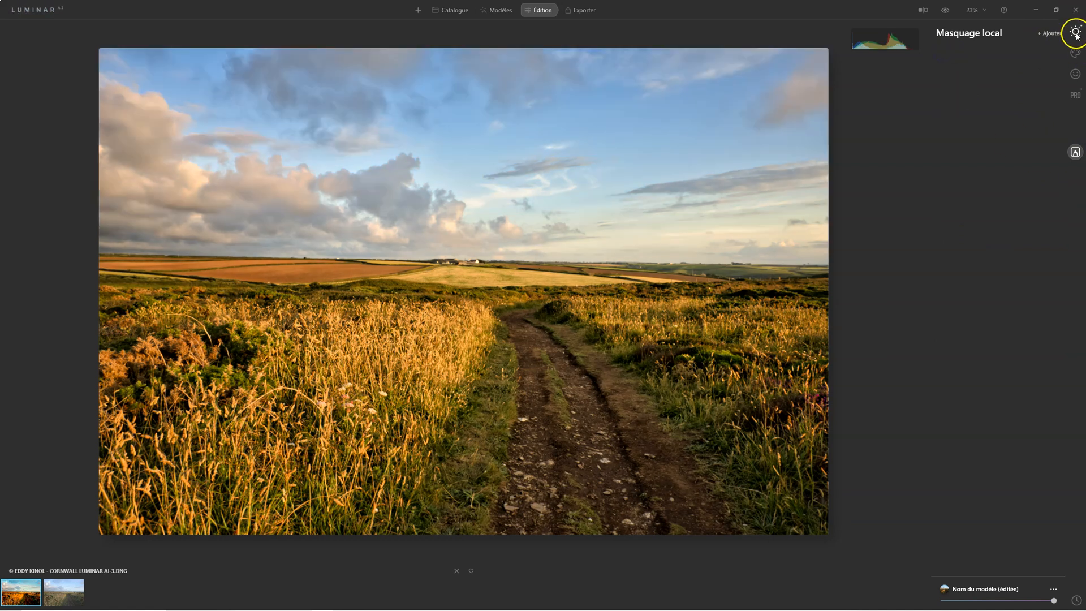
- Discard all remaining adjustments so the photo is back to its original version
{"action": "left_click", "coordinate": [1075, 32]}
{"action": "right_click", "coordinate": [697, 179]}
{"action": "mouse_move", "coordinate": [738, 222]}
{"action": "left_click", "coordinate": [820, 271]}
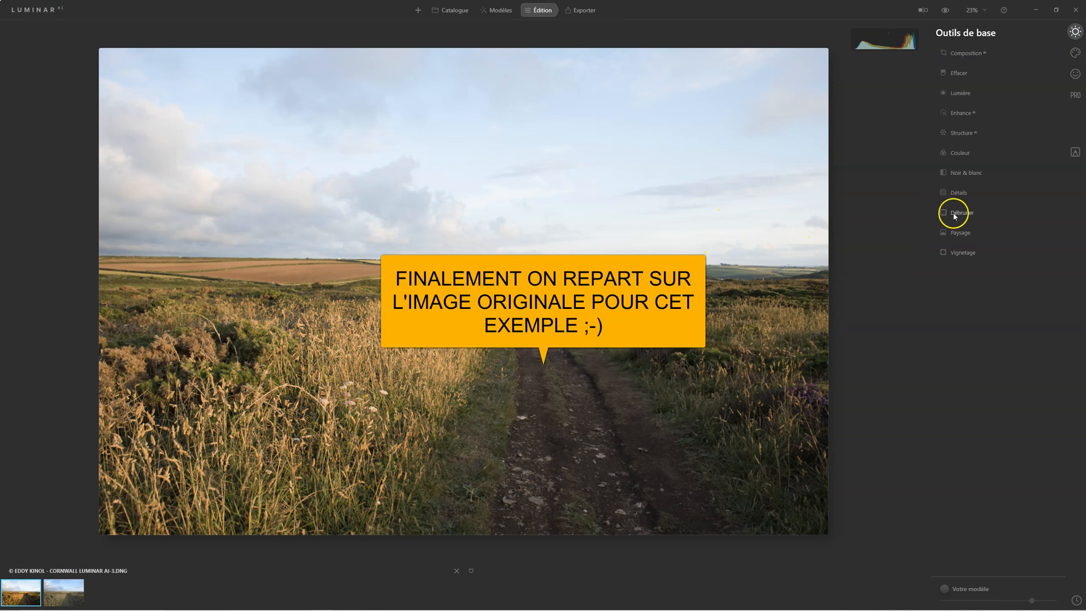
- Enable the automatic distortion corrections in the professional Optique tool
{"action": "left_click", "coordinate": [1075, 95]}
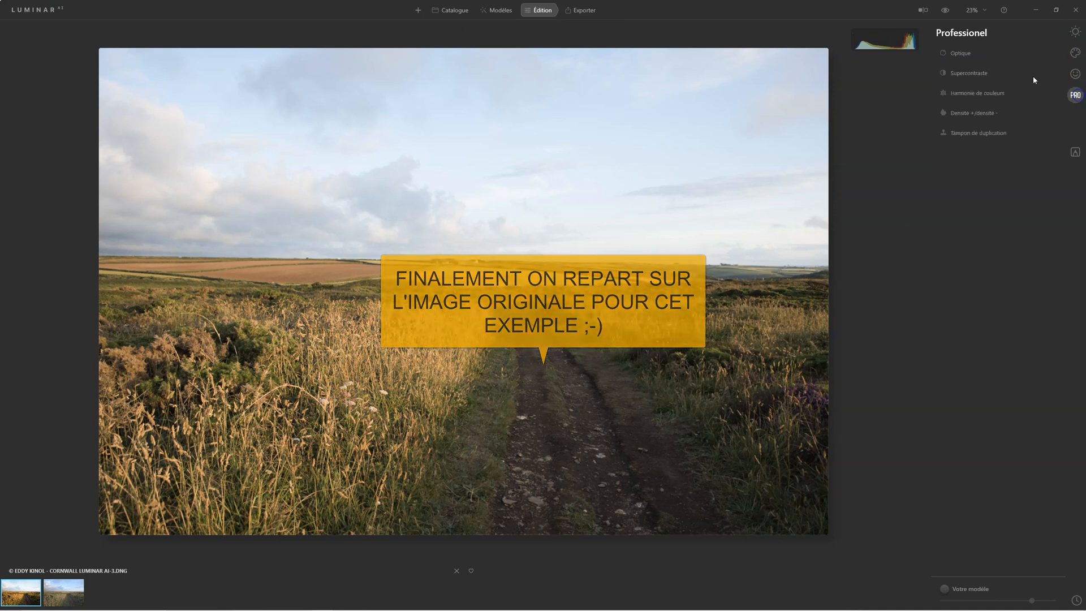
{"action": "left_click", "coordinate": [961, 53]}
{"action": "left_click", "coordinate": [942, 81]}
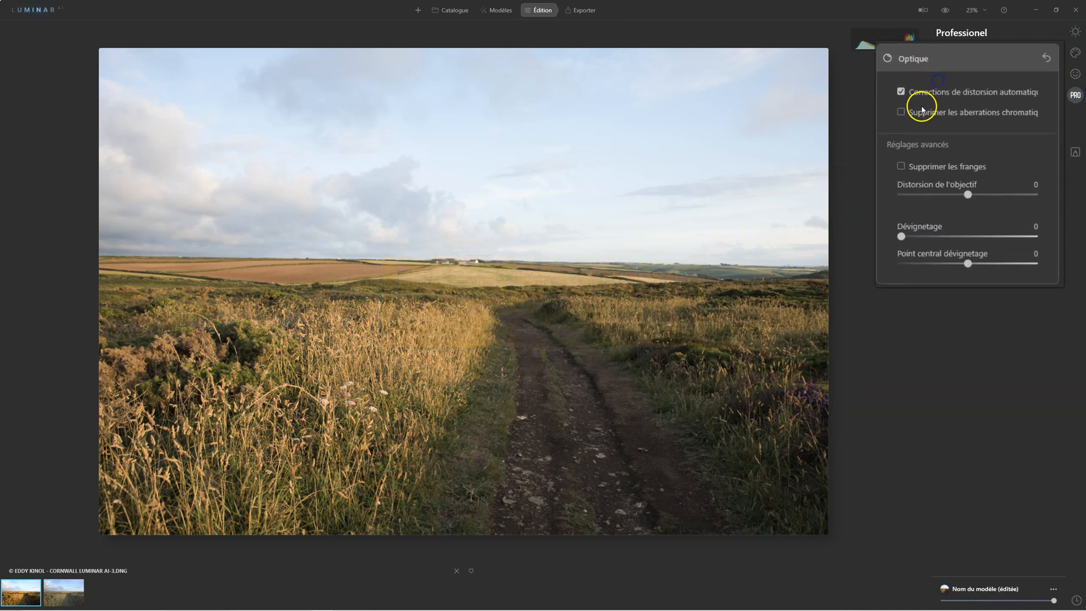
- Enhance the photo's overall tones with Enhance AI, setting Accent to 80
{"action": "left_click", "coordinate": [1075, 32]}
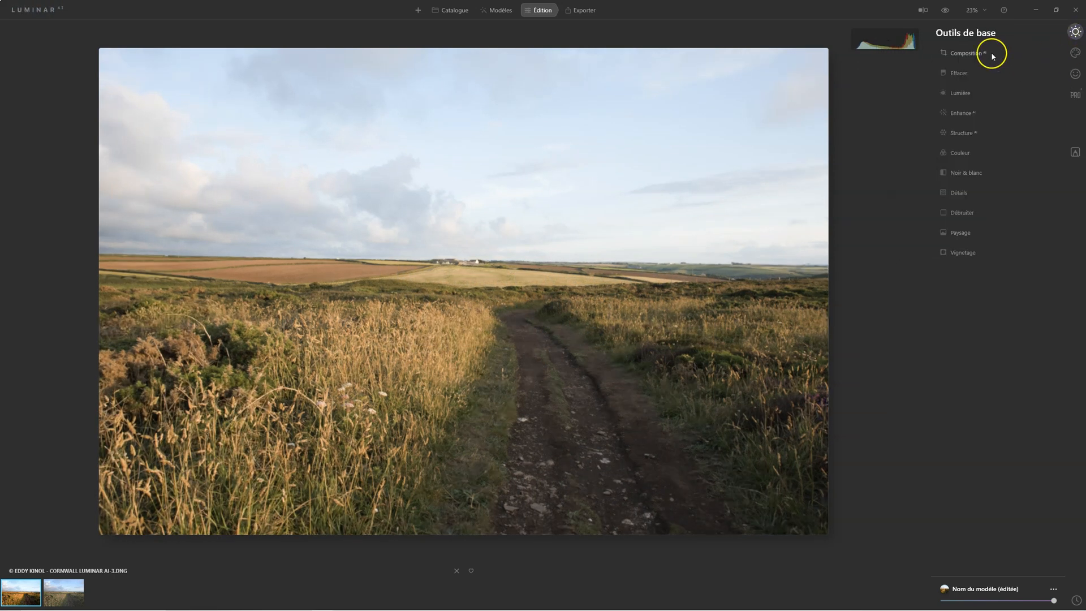
{"action": "left_click", "coordinate": [960, 112]}
{"action": "left_click_drag", "start_coordinate": [934, 149], "coordinate": [1019, 149]}
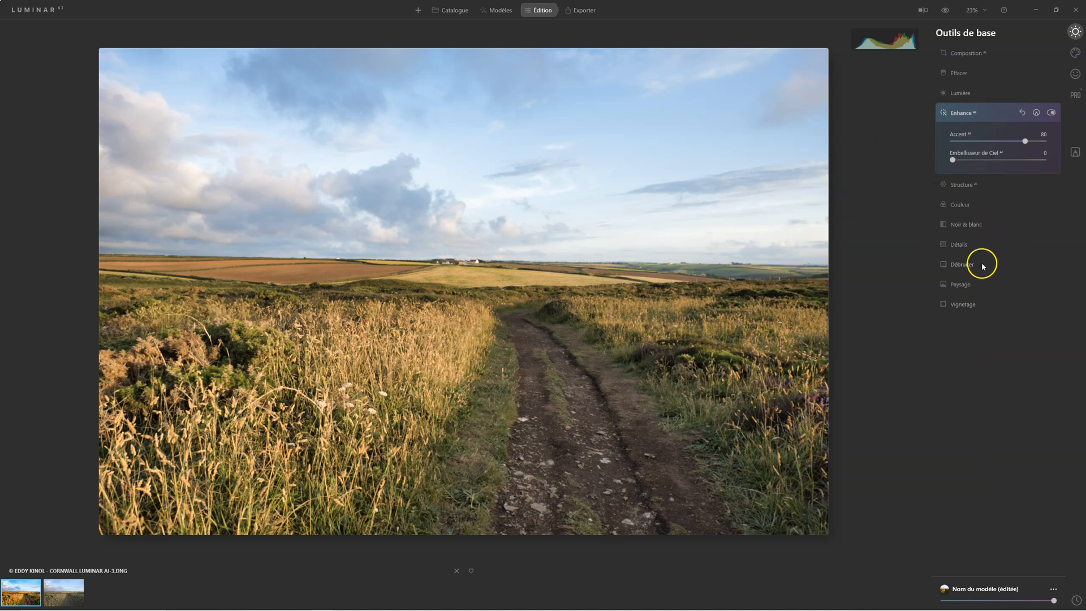
- Reduce haze and warm the light with the Paysage tool, setting Réduire la brume to 51 and Heure dorée to 37
{"action": "left_click", "coordinate": [959, 287]}
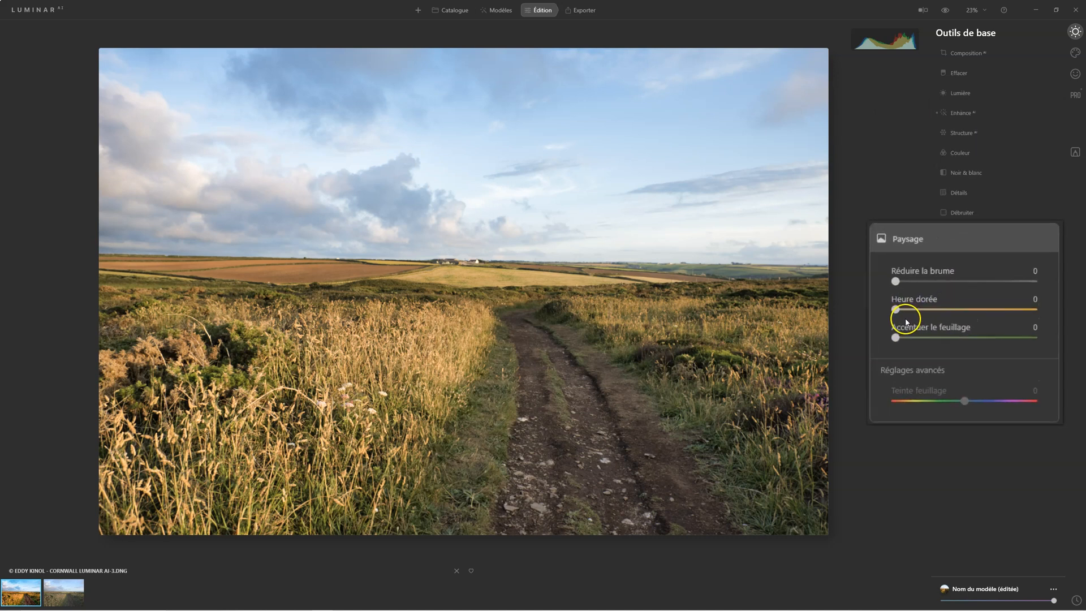
{"action": "left_click", "coordinate": [902, 382]}
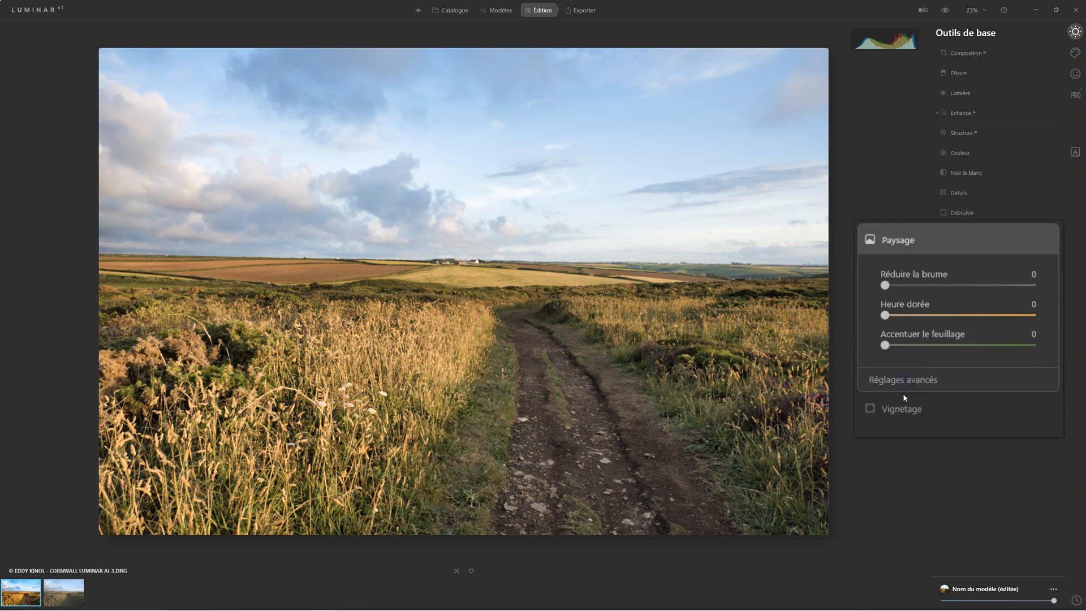
{"action": "left_click", "coordinate": [904, 380]}
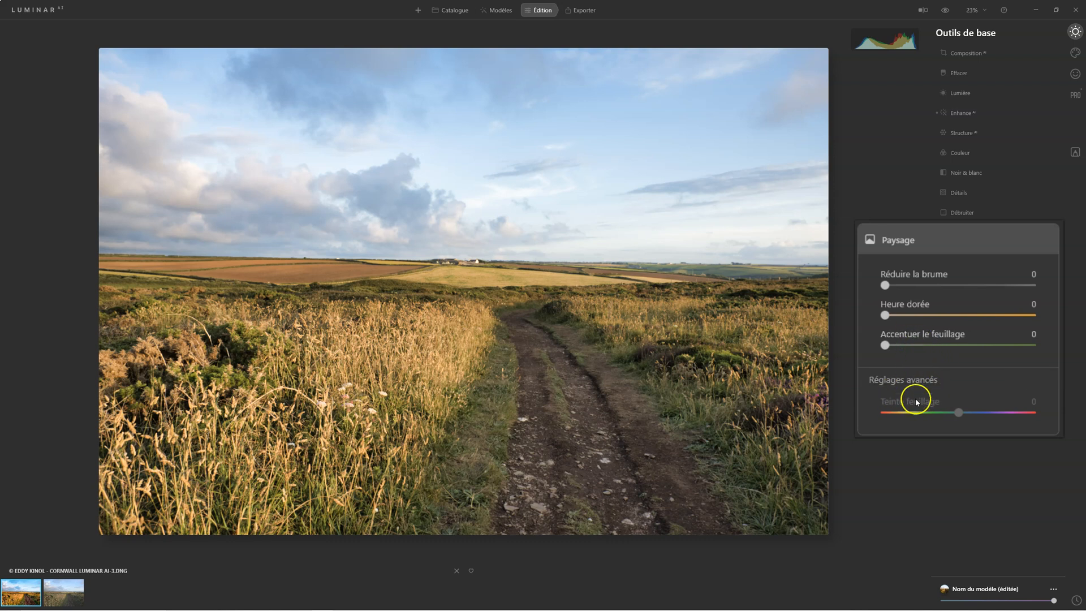
{"action": "left_click_drag", "start_coordinate": [885, 286], "coordinate": [959, 285]}
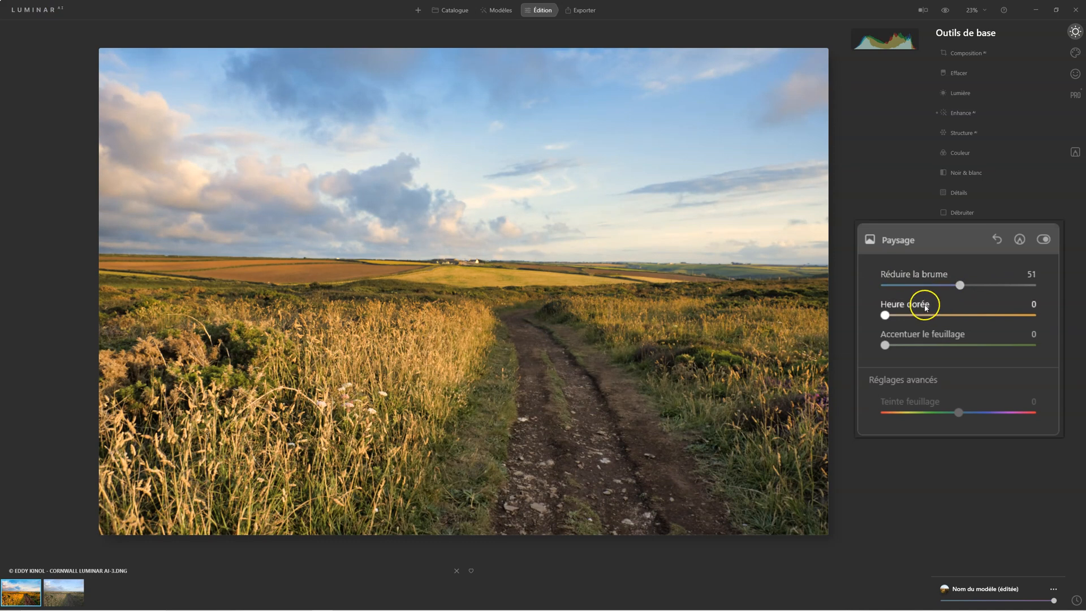
{"action": "left_click_drag", "start_coordinate": [886, 315], "coordinate": [939, 315]}
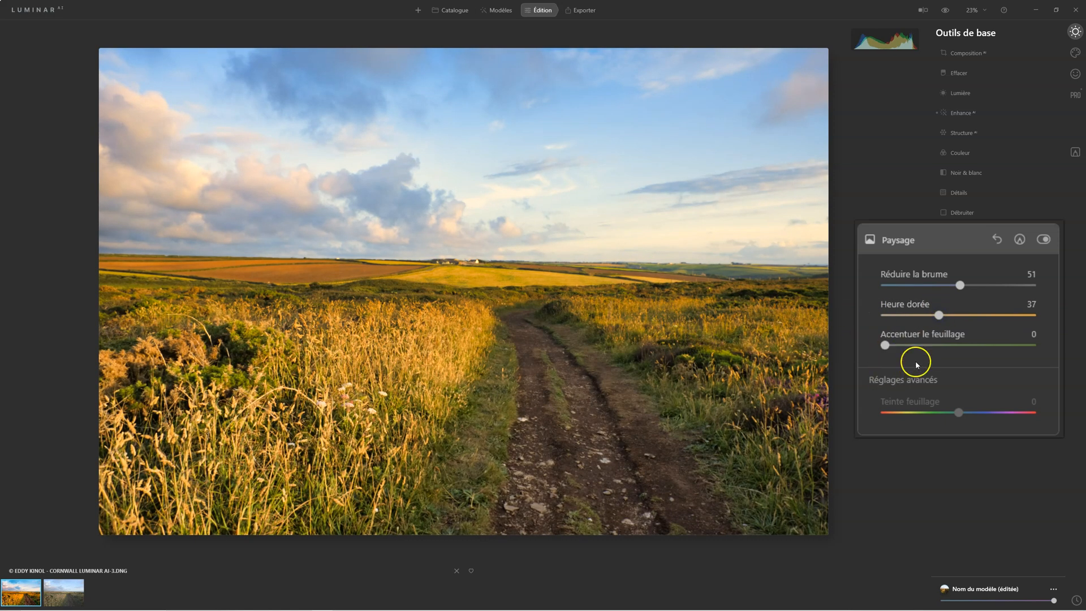
- Enhance the vegetation in the Paysage tool by setting Accentuer le feuillage to 45 and Teinte feuillage to -46
{"action": "left_click_drag", "start_coordinate": [887, 345], "coordinate": [950, 346]}
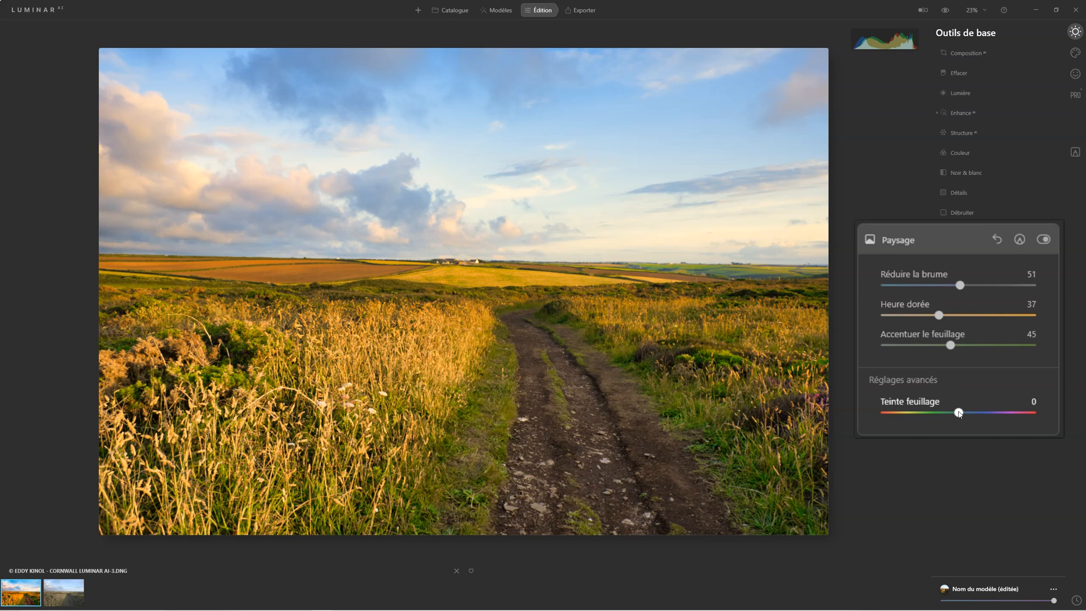
{"action": "left_click_drag", "start_coordinate": [955, 413], "coordinate": [886, 412]}
{"action": "left_click_drag", "start_coordinate": [886, 412], "coordinate": [925, 413]}
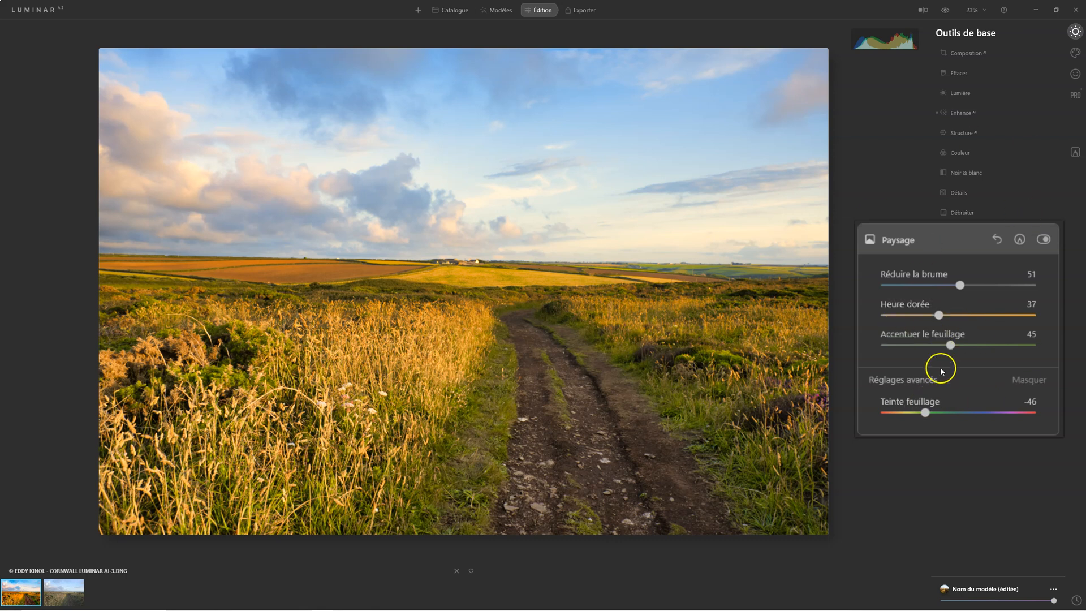
- Reset all of the Paysage tool's adjustments on the photo
{"action": "left_click", "coordinate": [998, 242]}
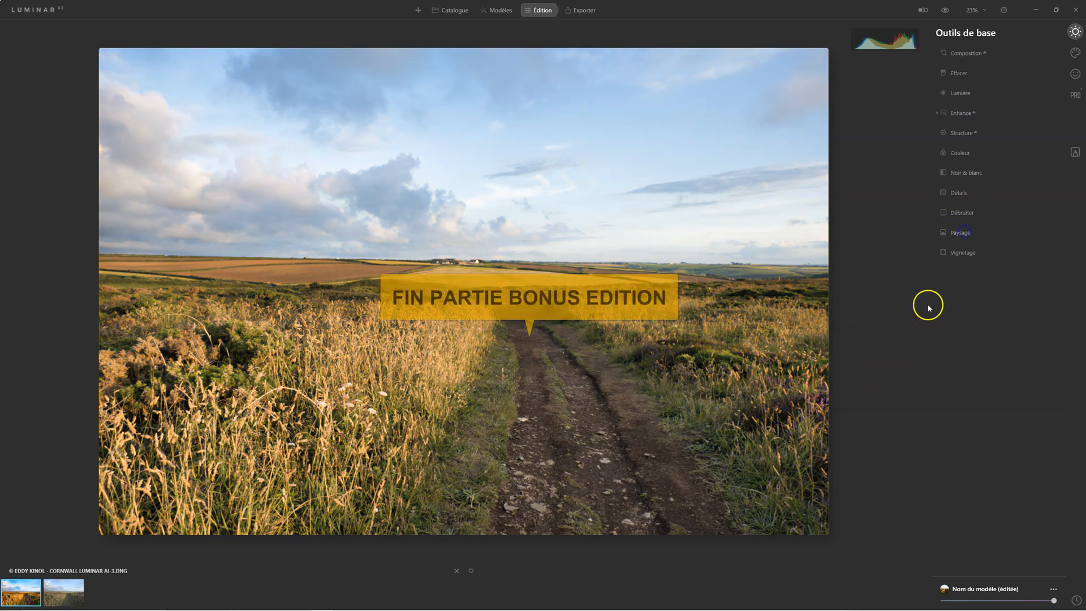